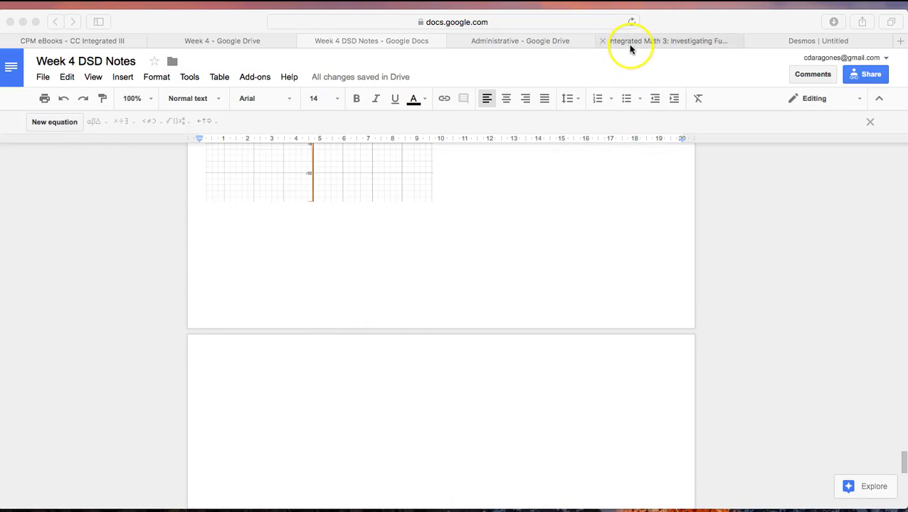
Check the instructions of the Asymptotes step in the Integrated Math 3 project and return to the Week 4 DSD Notes document.
{"action": "left_click", "coordinate": [630, 44]}
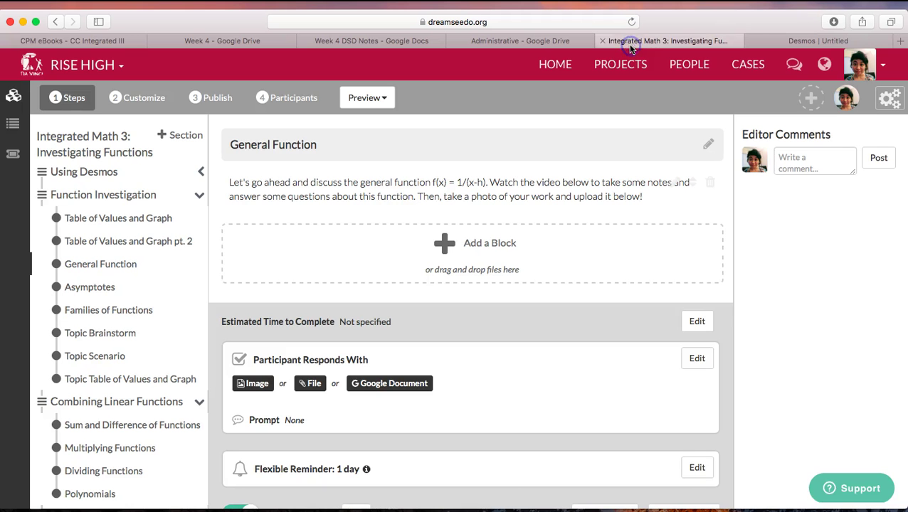
{"action": "left_click", "coordinate": [100, 295]}
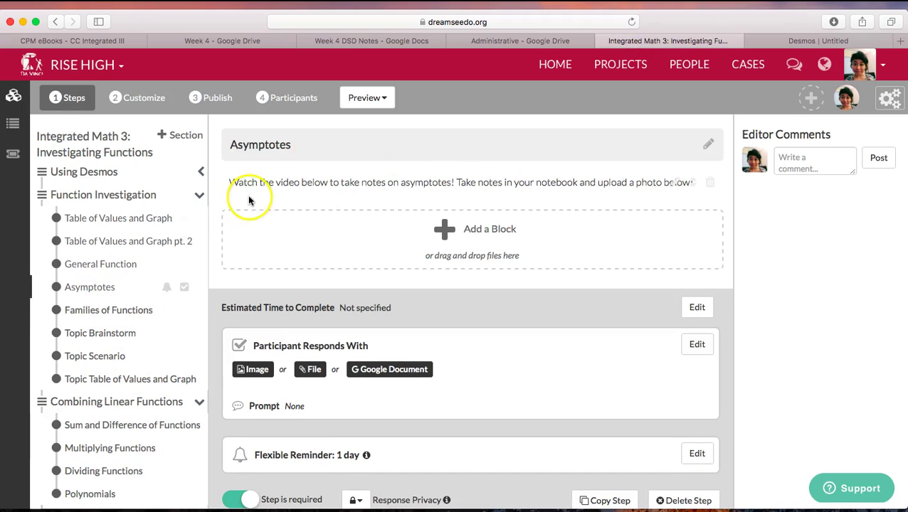
{"action": "left_click", "coordinate": [245, 41]}
{"action": "left_click", "coordinate": [334, 42]}
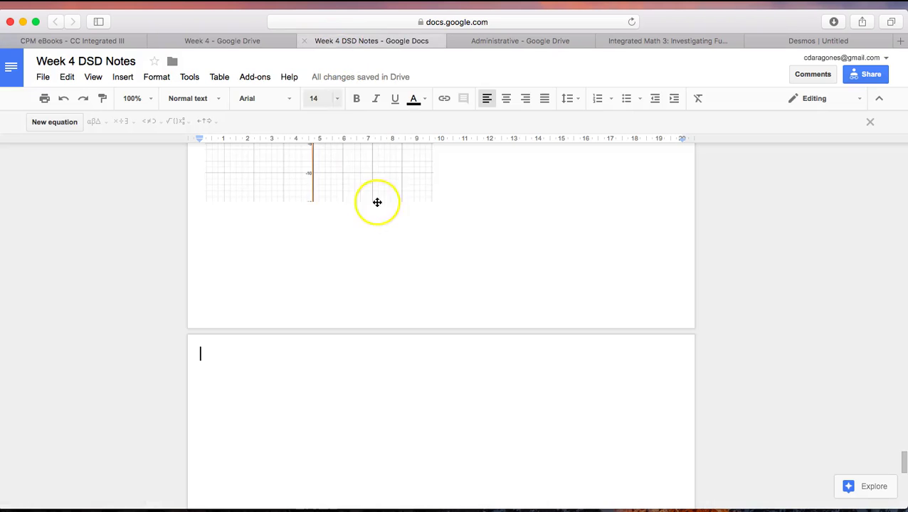
Head the blank last page with a right-aligned page number 11 and a centered title "Asymptotes", followed by a left-aligned line.
{"action": "scroll", "coordinate": [379, 206], "scroll_direction": "down", "scroll_amount": 5}
{"action": "scroll", "coordinate": [379, 206], "scroll_direction": "down", "scroll_amount": 15}
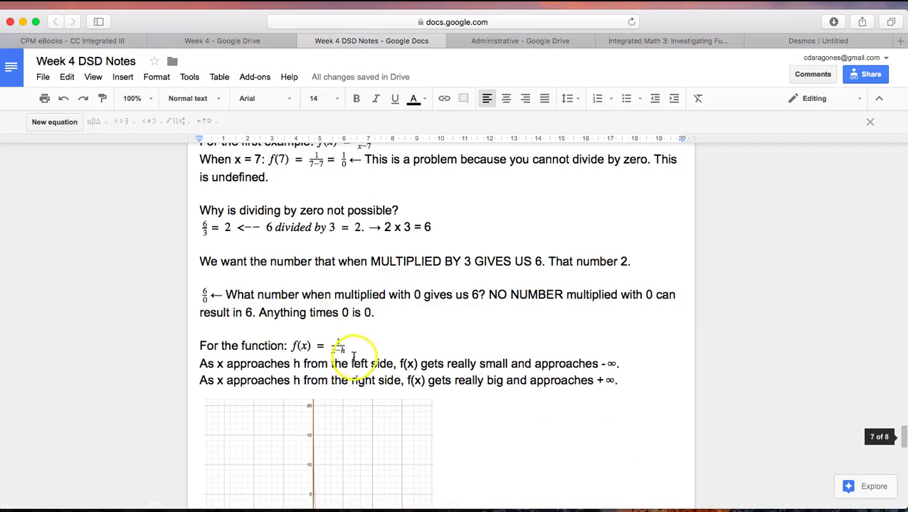
{"action": "left_click", "coordinate": [350, 353]}
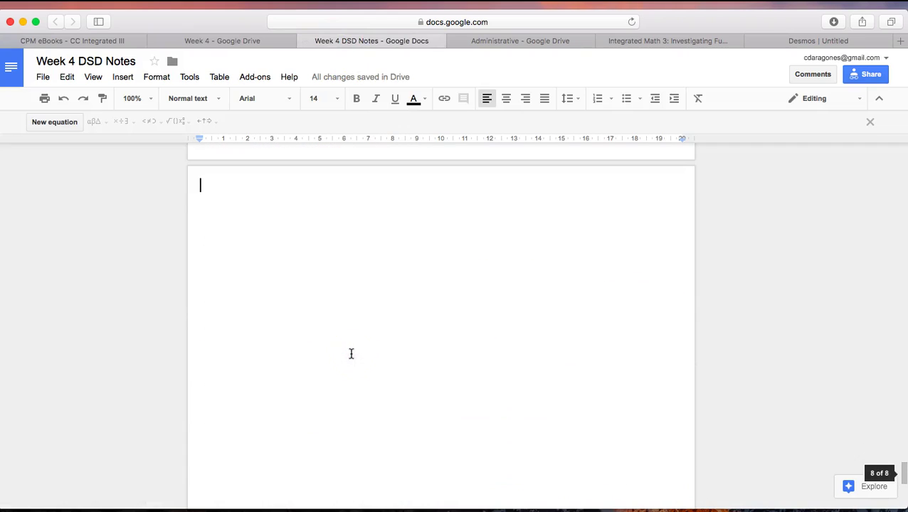
{"action": "left_click", "coordinate": [526, 100]}
{"action": "type", "text": "11"}
{"action": "left_click", "coordinate": [507, 100]}
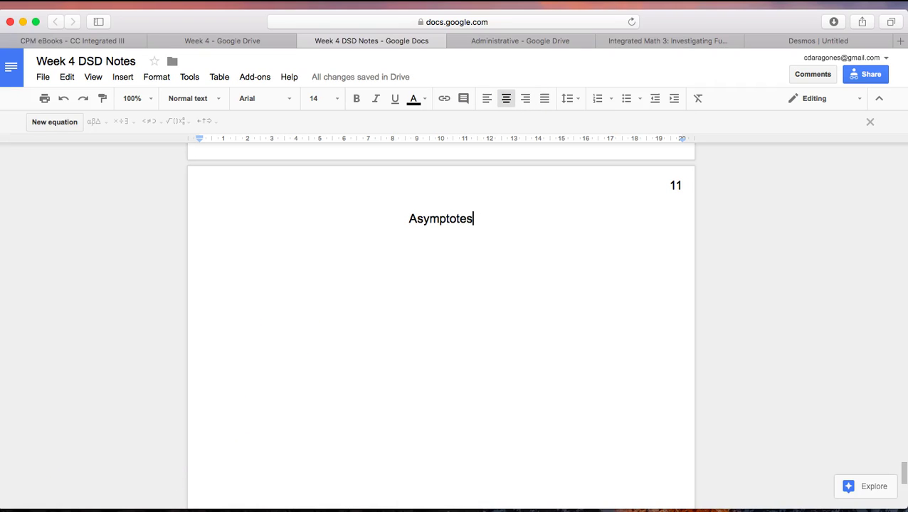
{"action": "left_click", "coordinate": [504, 237]}
{"action": "key", "text": "Return"}
{"action": "left_click", "coordinate": [487, 100]}
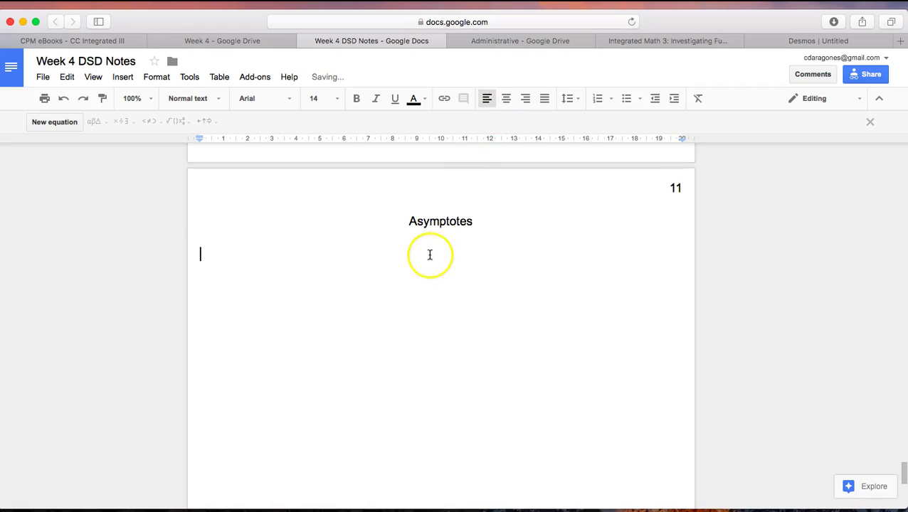
Write the numbered item "1) Vertical asymptote: as x → a" below the Asymptotes title.
{"action": "scroll", "coordinate": [427, 256], "scroll_direction": "up", "scroll_amount": 10}
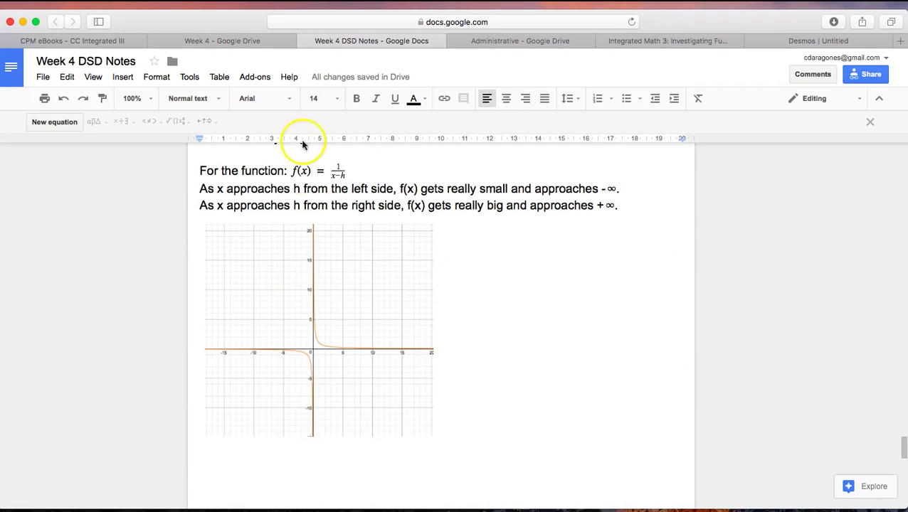
{"action": "scroll", "coordinate": [319, 443], "scroll_direction": "down", "scroll_amount": 2}
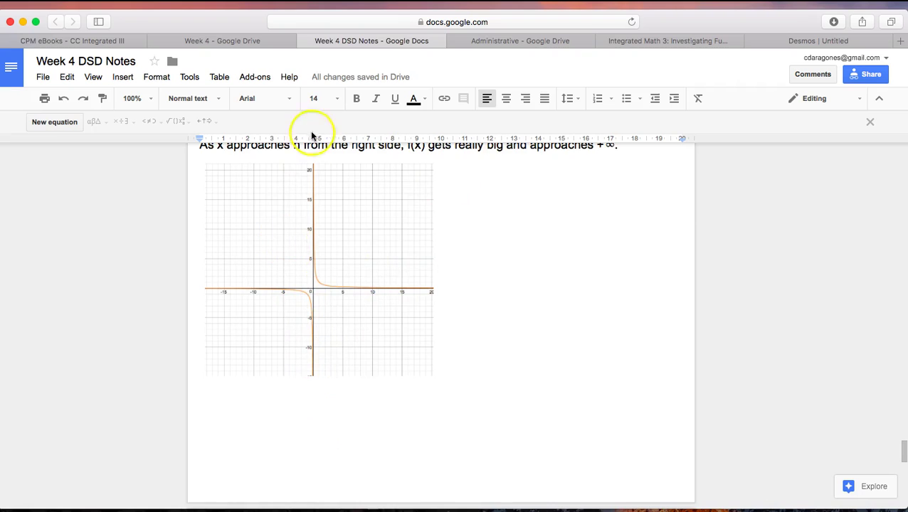
{"action": "scroll", "coordinate": [263, 420], "scroll_direction": "down", "scroll_amount": 5}
{"action": "type", "text": "1) Vertical asymptote: as x → a"}
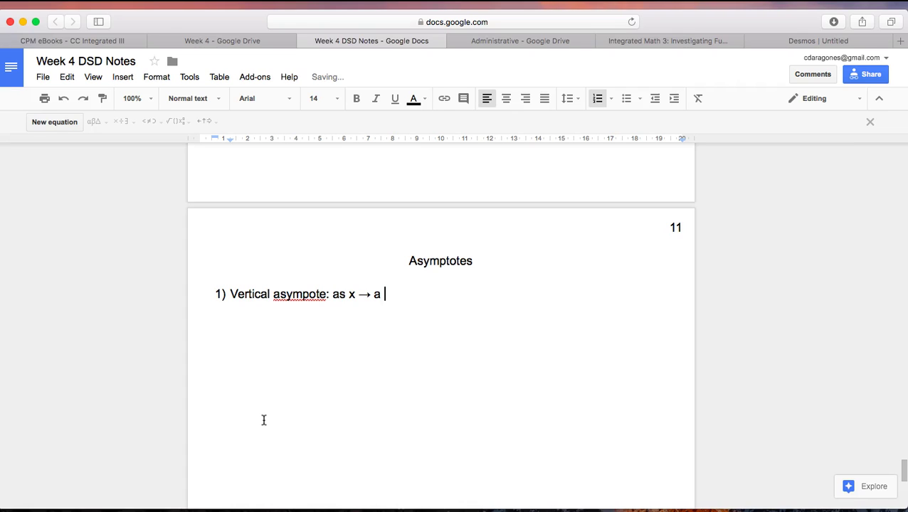
Correct the misspelled word "asymptote" in item 1 and extend the line with ", f(x) →".
{"action": "left_click", "coordinate": [331, 422]}
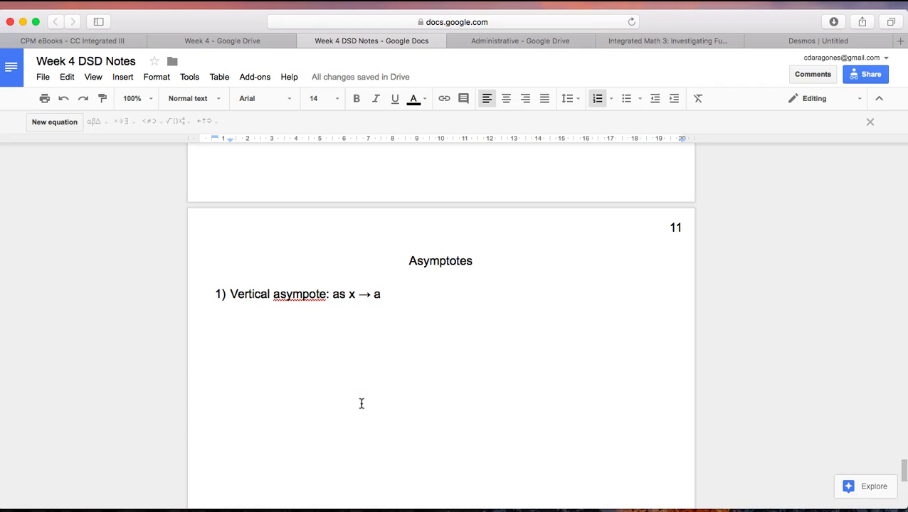
{"action": "right_click", "coordinate": [305, 296]}
{"action": "left_click", "coordinate": [308, 299]}
{"action": "left_click", "coordinate": [402, 296]}
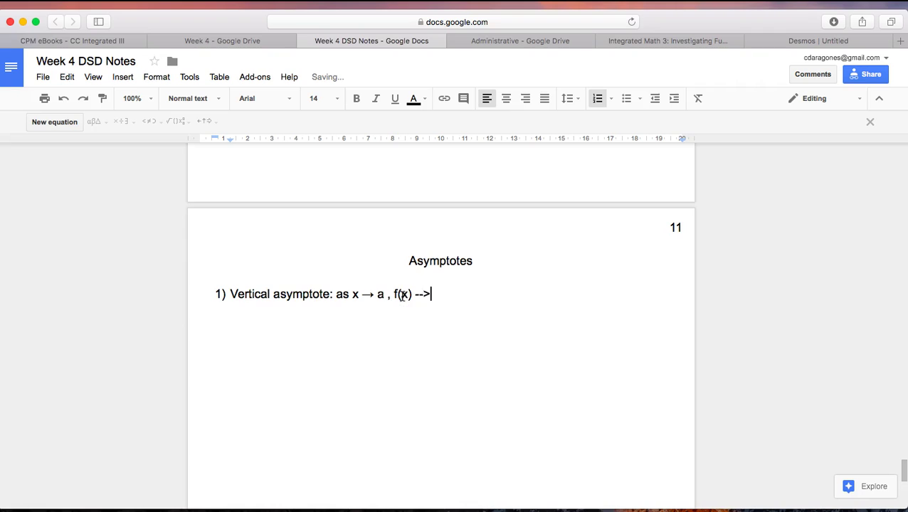
Complete item 1 with the equation "+∞ or − ∞" and start an unnumbered line below it.
{"action": "left_click", "coordinate": [68, 136]}
{"action": "left_click", "coordinate": [174, 122]}
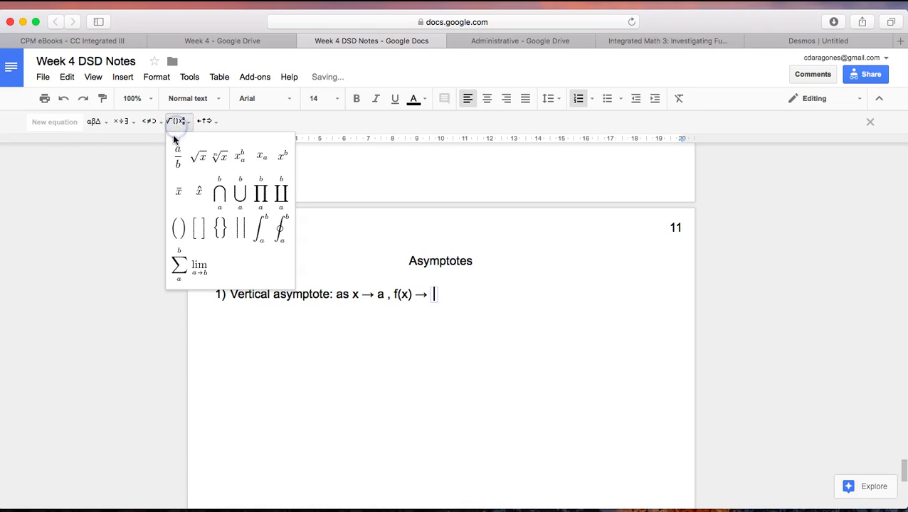
{"action": "mouse_move", "coordinate": [151, 128]}
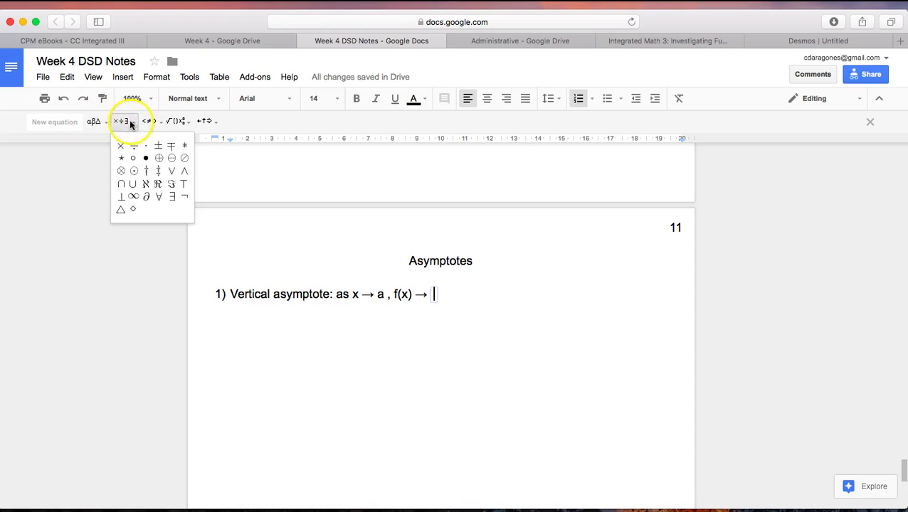
{"action": "left_click", "coordinate": [135, 196]}
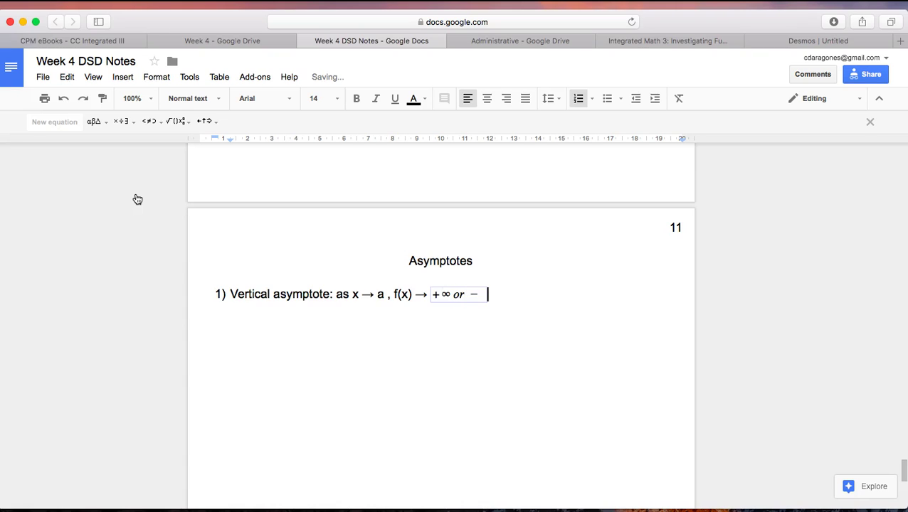
{"action": "mouse_move", "coordinate": [130, 122]}
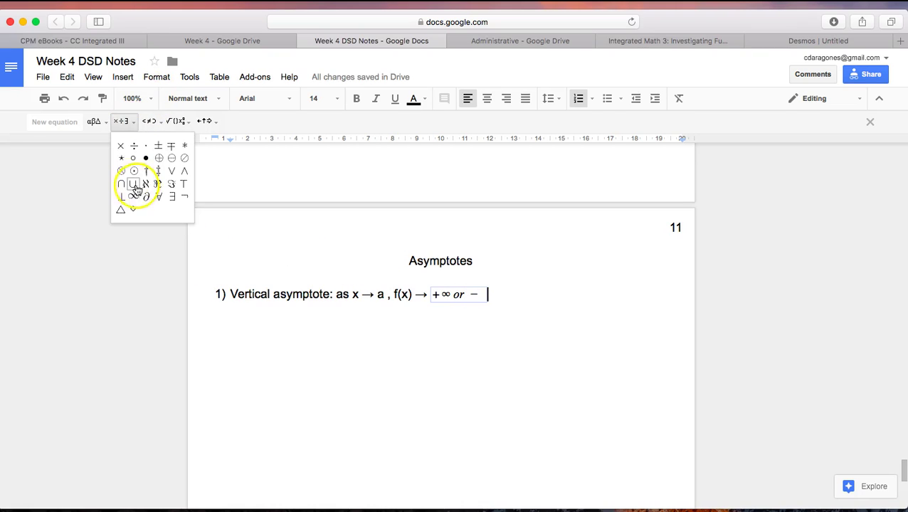
{"action": "left_click", "coordinate": [135, 196]}
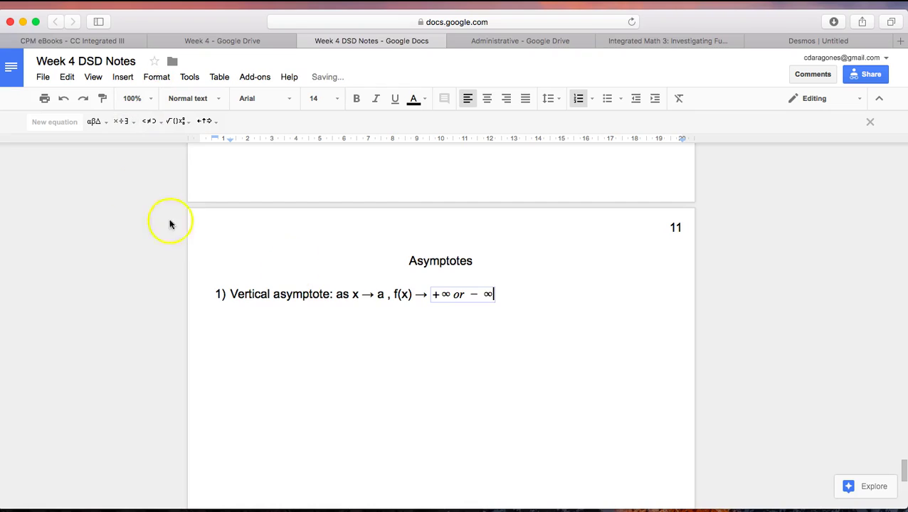
{"action": "left_click", "coordinate": [544, 307]}
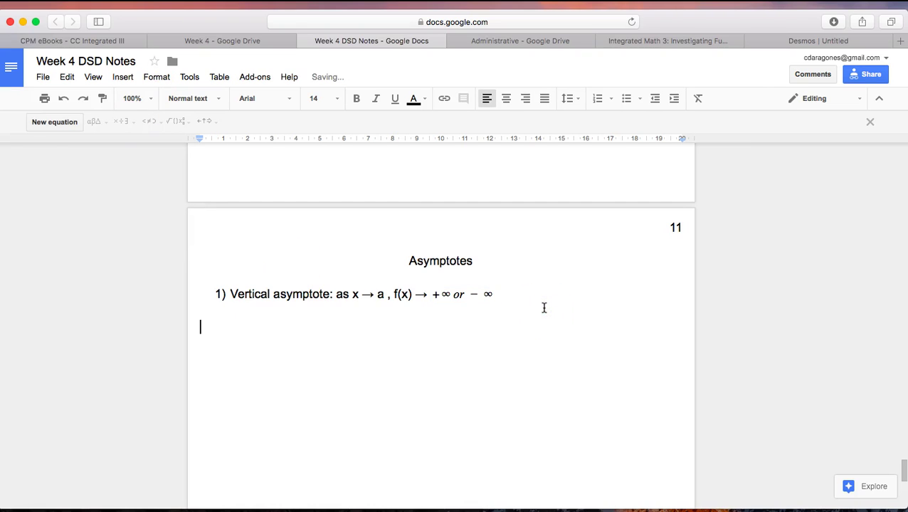
Run a Google image search for "vertical asymptote" in place of the Desmos graph page.
{"action": "left_click", "coordinate": [798, 40]}
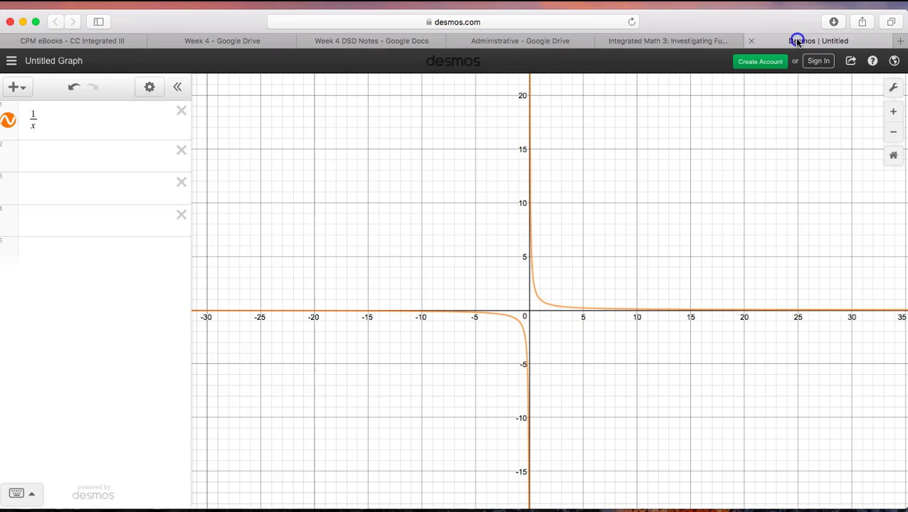
{"action": "left_click", "coordinate": [557, 22]}
{"action": "type", "text": "vertical a"}
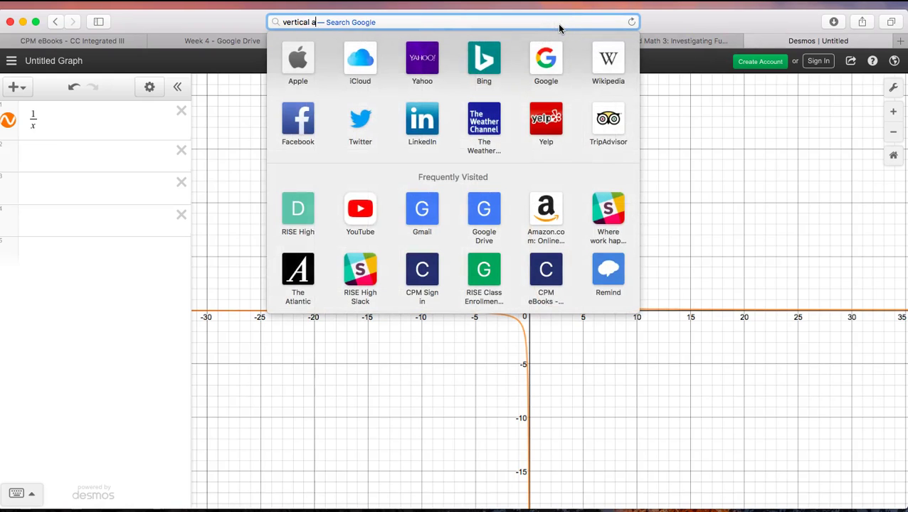
{"action": "type", "text": "symptote"}
{"action": "key", "text": "Return"}
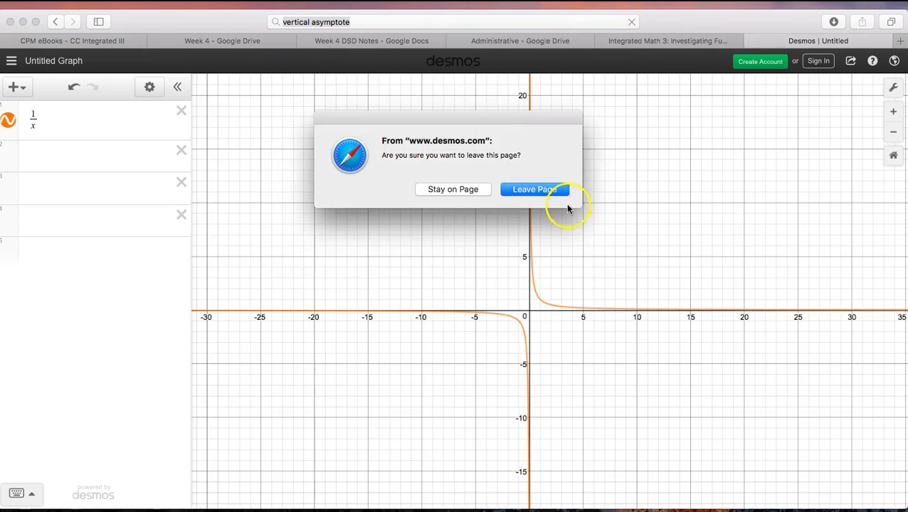
{"action": "left_click", "coordinate": [562, 198]}
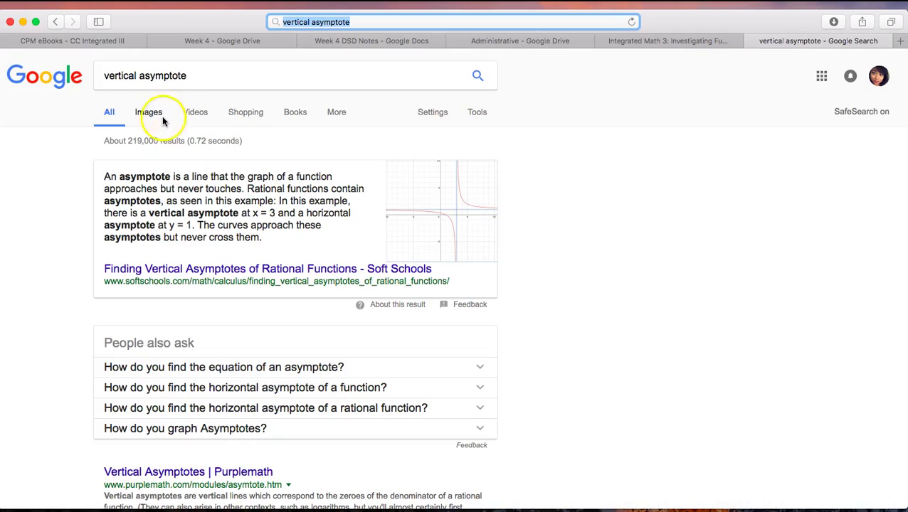
{"action": "left_click", "coordinate": [158, 113]}
{"action": "scroll", "coordinate": [590, 242], "scroll_direction": "down", "scroll_amount": 1}
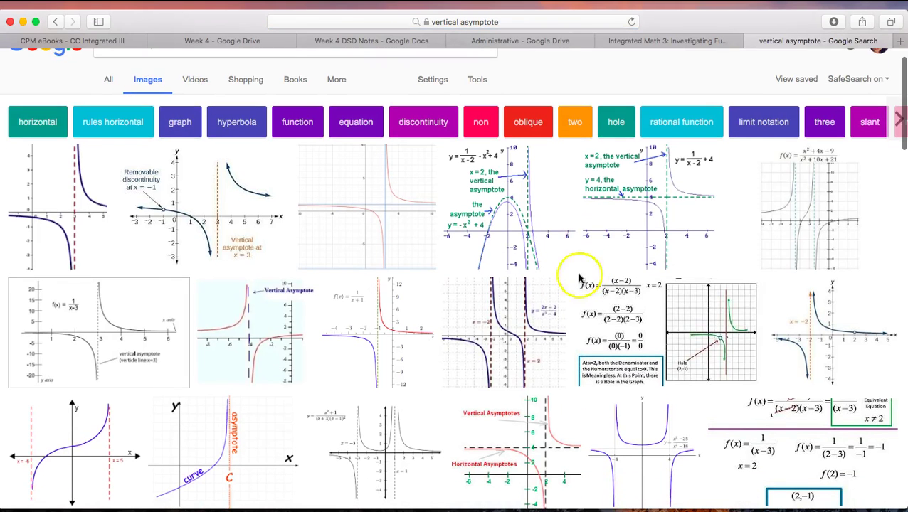
Copy the emathematics.net graph image with the dashed vertical asymptote at x = 3 from the image results.
{"action": "left_click", "coordinate": [239, 220]}
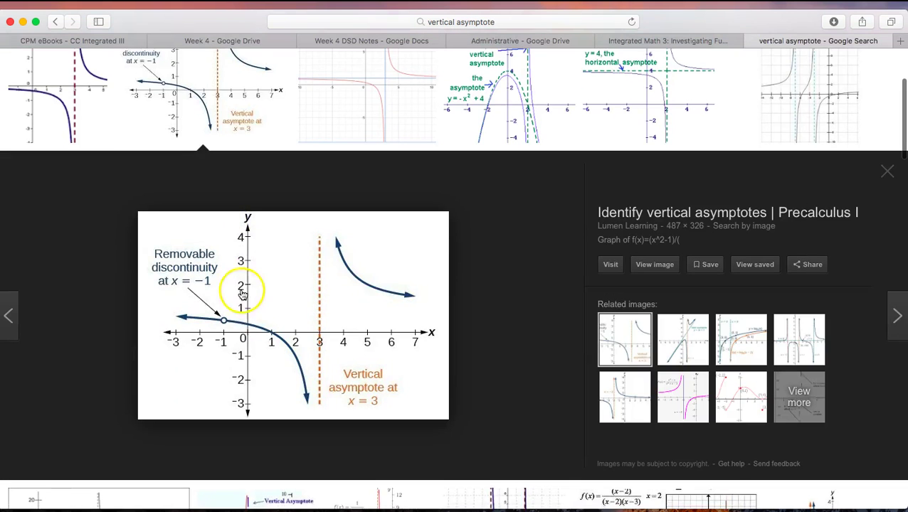
{"action": "scroll", "coordinate": [97, 182], "scroll_direction": "up", "scroll_amount": 3}
{"action": "left_click", "coordinate": [97, 182]}
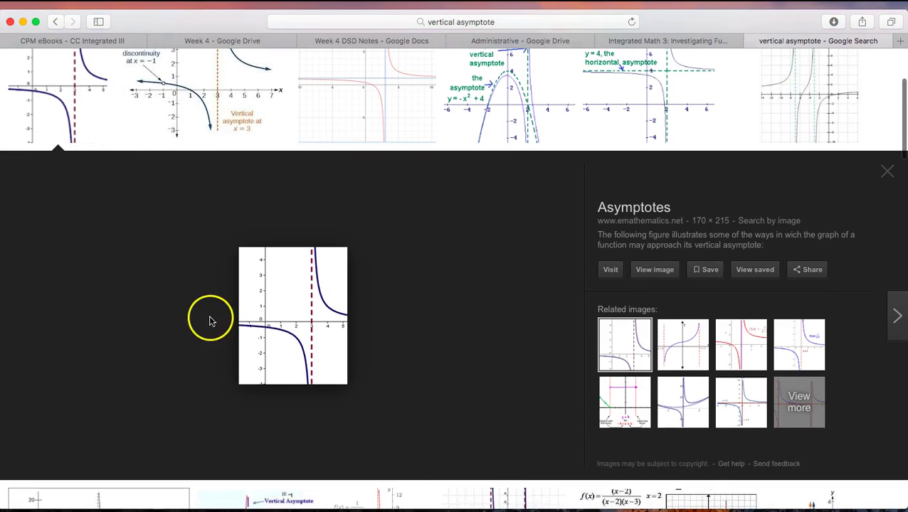
{"action": "right_click", "coordinate": [274, 329]}
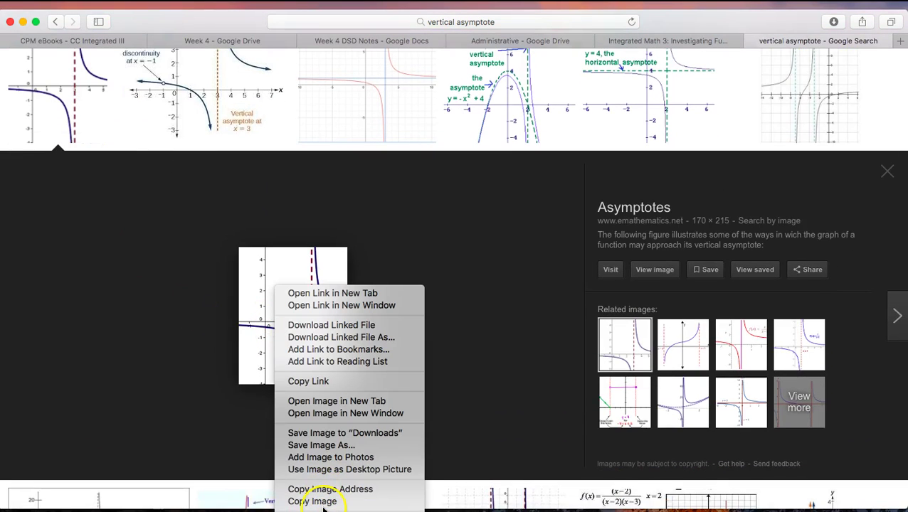
{"action": "left_click", "coordinate": [359, 501]}
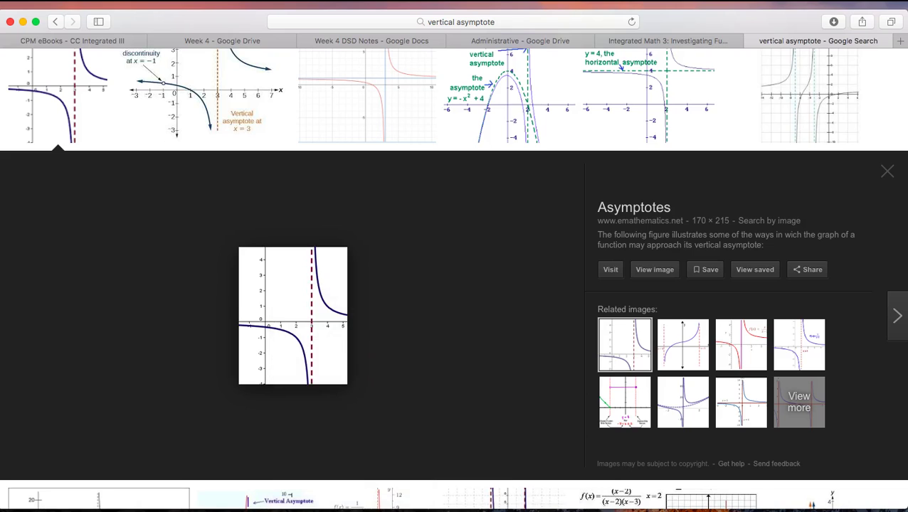
Paste the copied graph below the vertical asymptote line in the Week 4 DSD Notes document.
{"action": "left_click", "coordinate": [221, 41]}
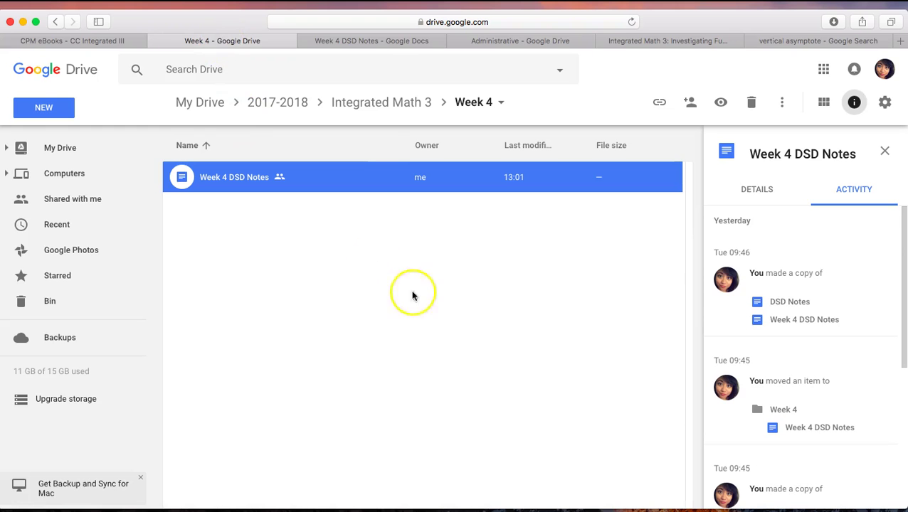
{"action": "left_click", "coordinate": [371, 40]}
{"action": "key", "text": "super+v"}
{"action": "scroll", "coordinate": [402, 373], "scroll_direction": "down", "scroll_amount": 3}
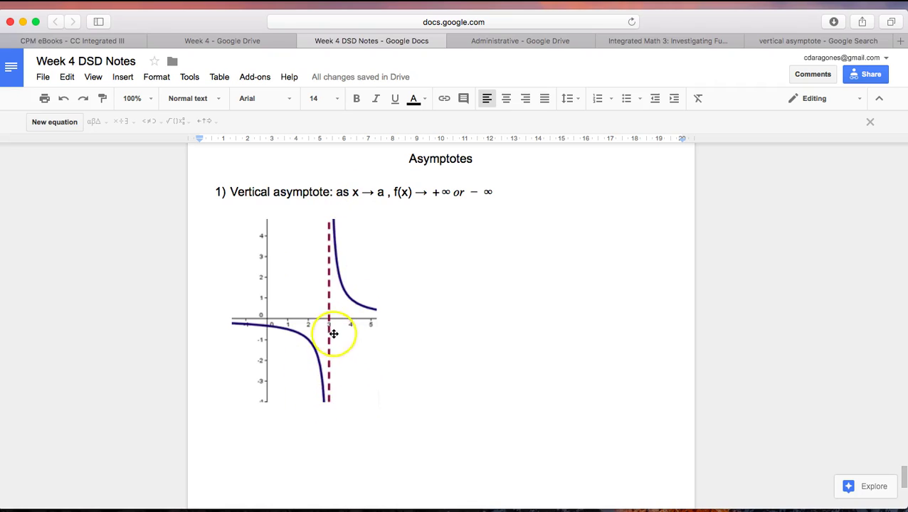
Set the graph image to wrap text, shrink it, and place it to the right of the vertical asymptote line.
{"action": "left_click", "coordinate": [297, 387]}
{"action": "left_click", "coordinate": [285, 415]}
{"action": "left_click_drag", "start_coordinate": [299, 330], "coordinate": [577, 293]}
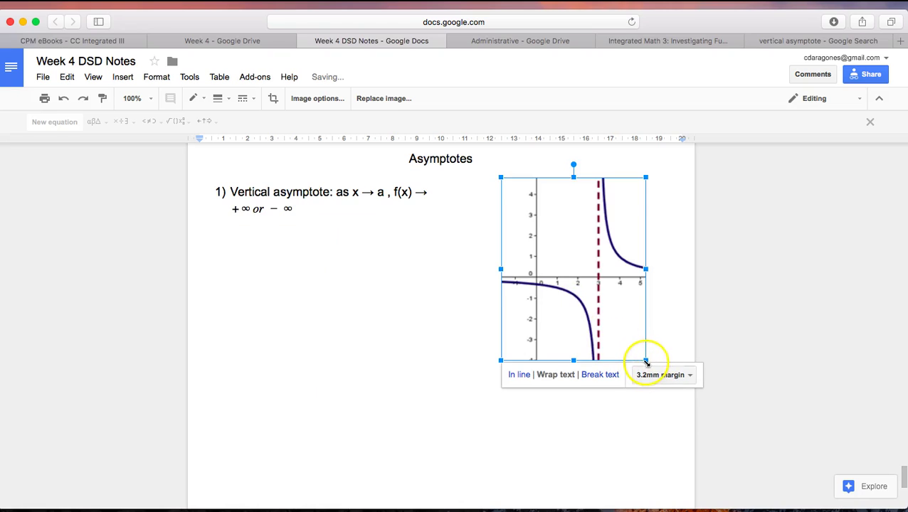
{"action": "left_click_drag", "start_coordinate": [645, 362], "coordinate": [616, 328]}
{"action": "left_click_drag", "start_coordinate": [584, 257], "coordinate": [612, 248]}
Add the line "2) Horizontal asymptote: as x →" several lines below the vertical asymptote definition.
{"action": "left_click", "coordinate": [425, 284]}
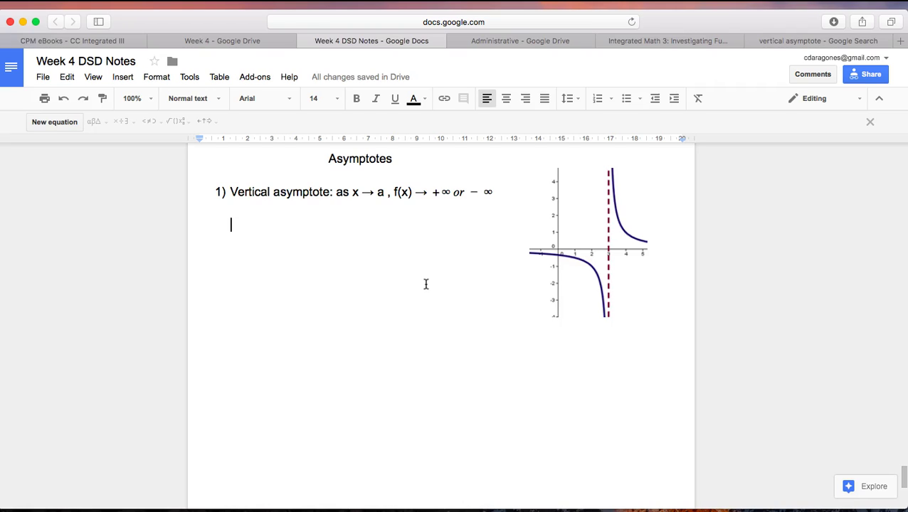
{"action": "key", "text": "Return"}
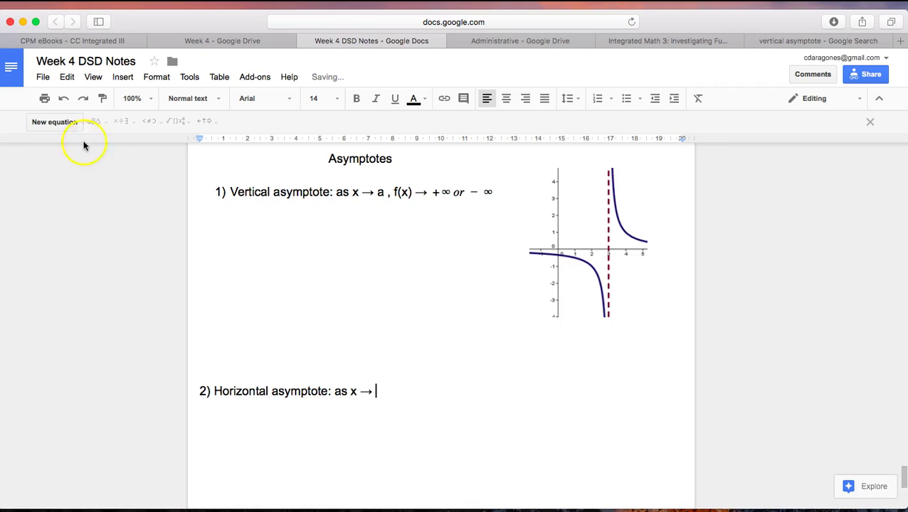
Try to continue the horizontal asymptote line with the equation "+∞ or −∞," followed by "f".
{"action": "left_click", "coordinate": [50, 121]}
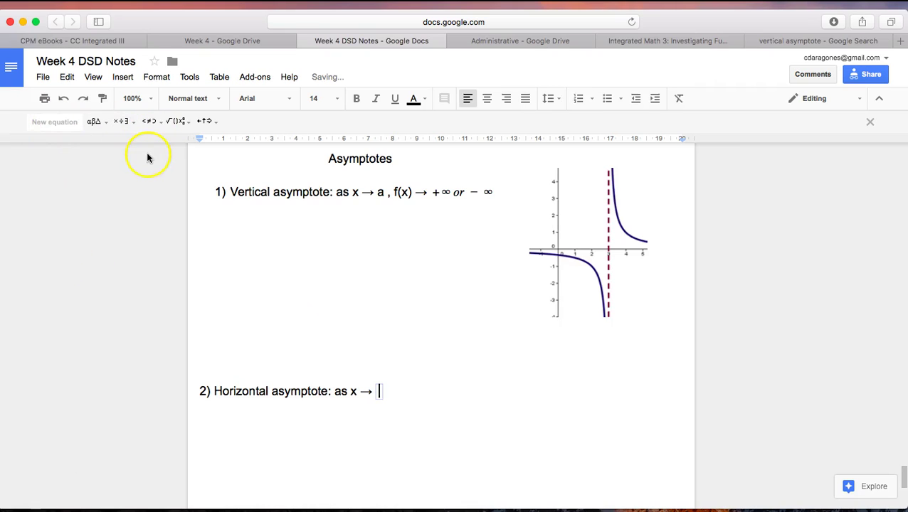
{"action": "left_click", "coordinate": [124, 122]}
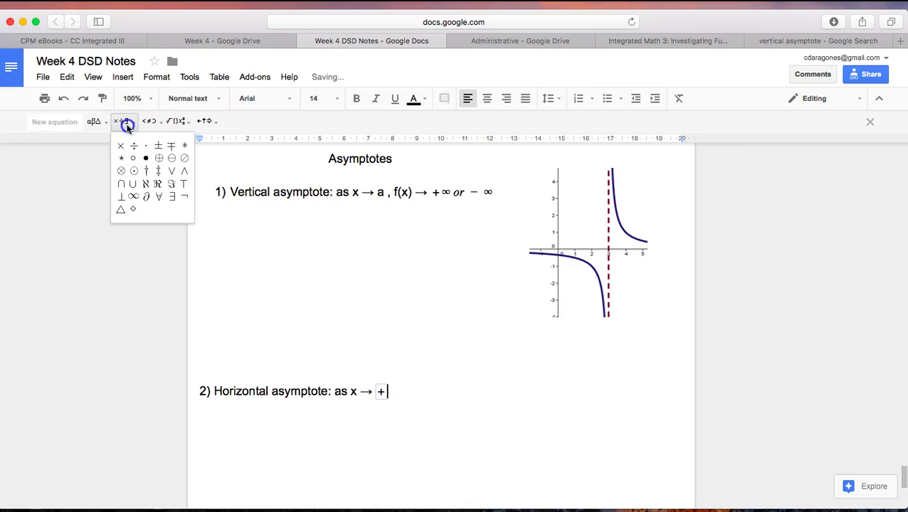
{"action": "left_click", "coordinate": [138, 205]}
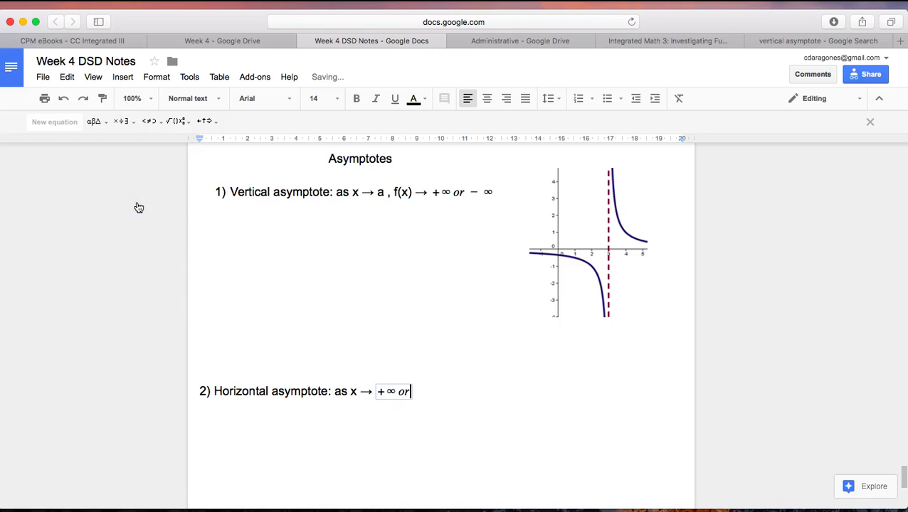
{"action": "left_click", "coordinate": [123, 122]}
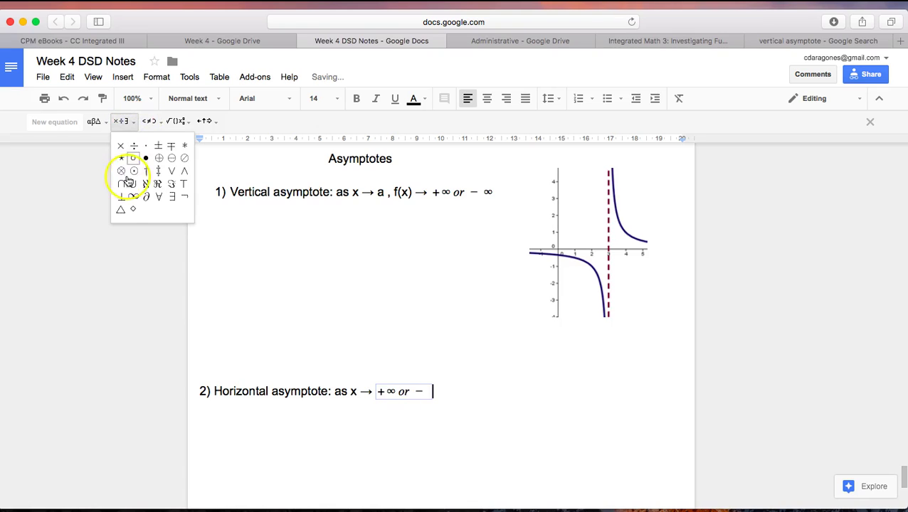
{"action": "left_click", "coordinate": [136, 199]}
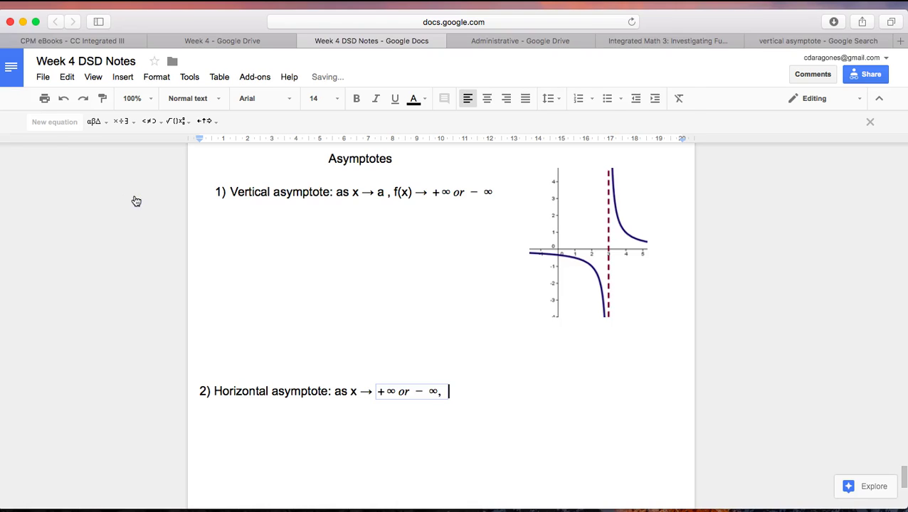
{"action": "key", "text": "Right"}
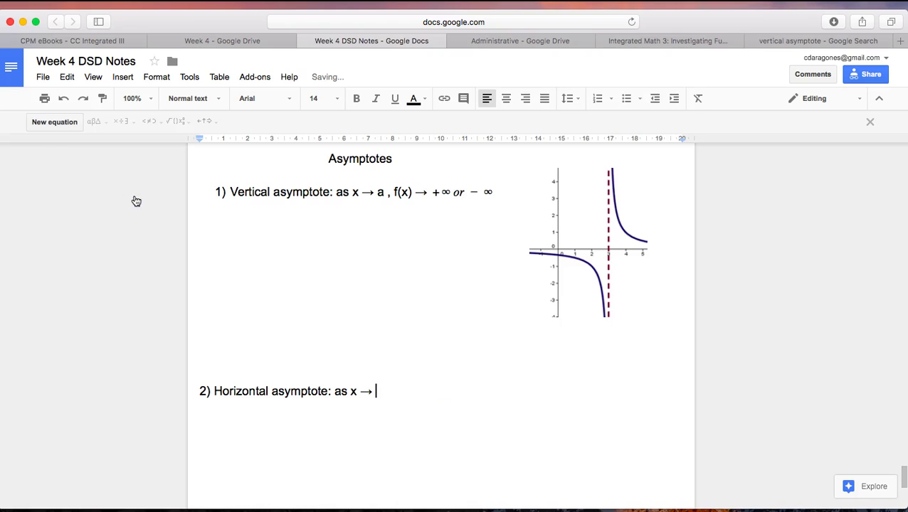
{"action": "left_click", "coordinate": [102, 190]}
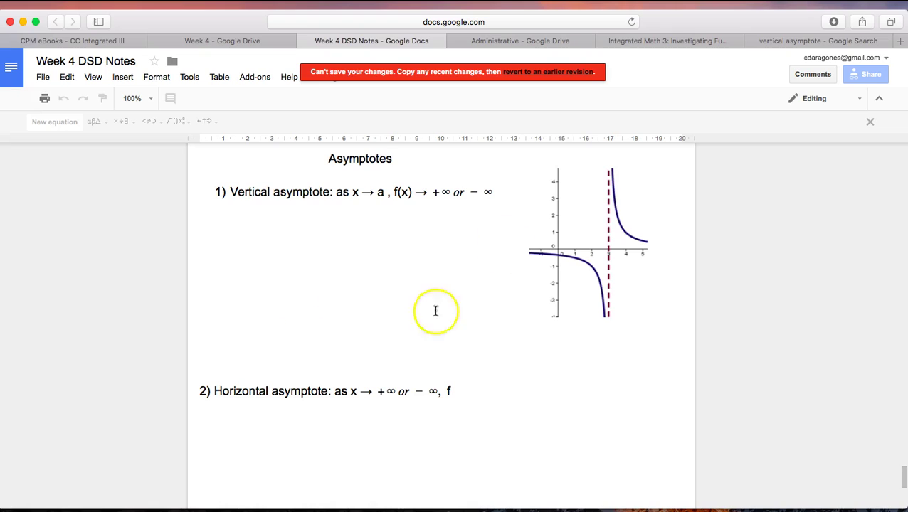
Reload the Week 4 DSD Notes document from the save error and return to the Asymptotes page.
{"action": "left_click", "coordinate": [559, 73]}
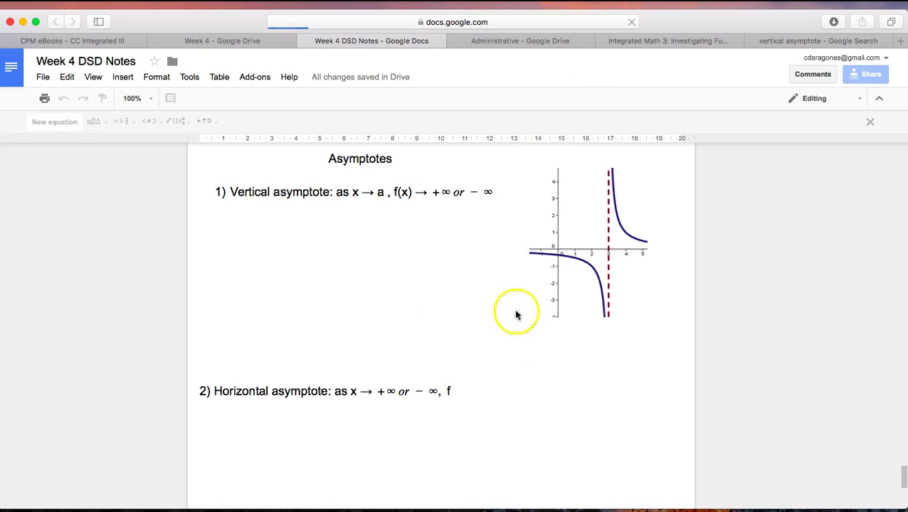
{"action": "left_click", "coordinate": [450, 371]}
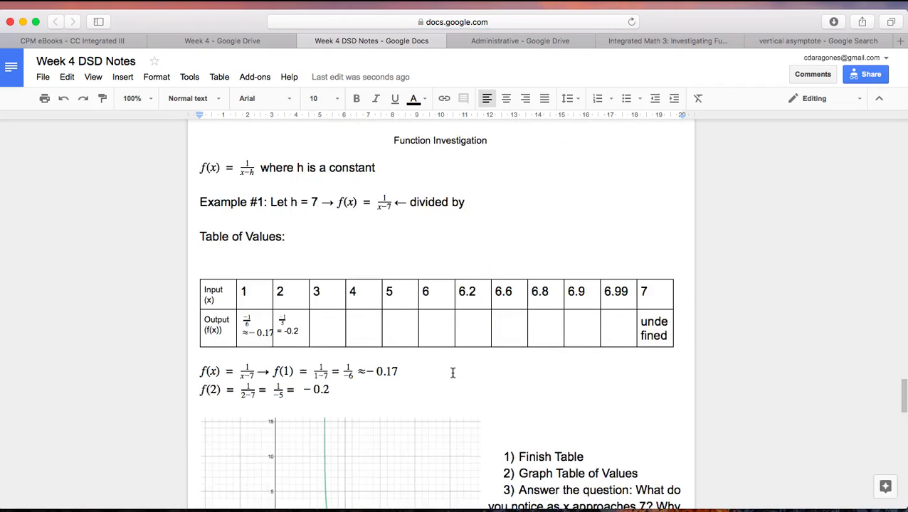
{"action": "left_click", "coordinate": [452, 367]}
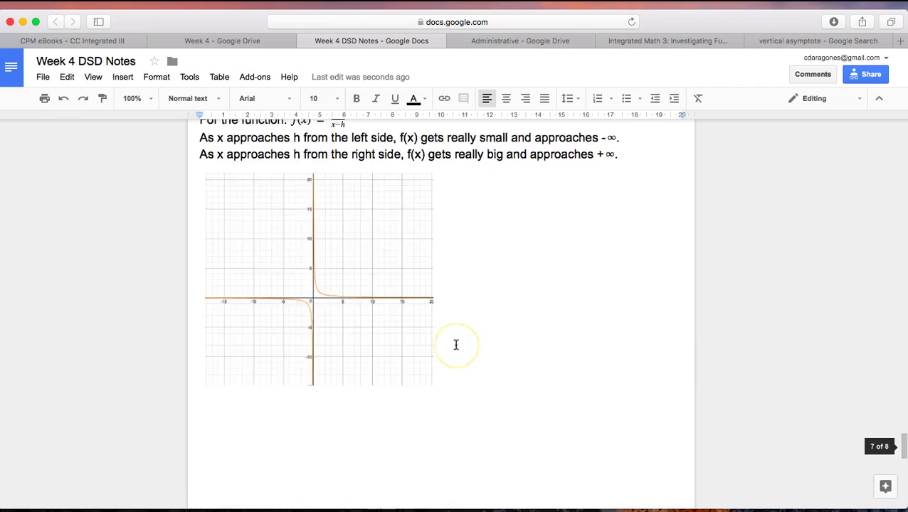
{"action": "scroll", "coordinate": [456, 345], "scroll_direction": "down", "scroll_amount": 10}
Complete the horizontal asymptote line with an equation so it continues "+∞ or −∞, f(x) → b".
{"action": "left_click", "coordinate": [436, 379]}
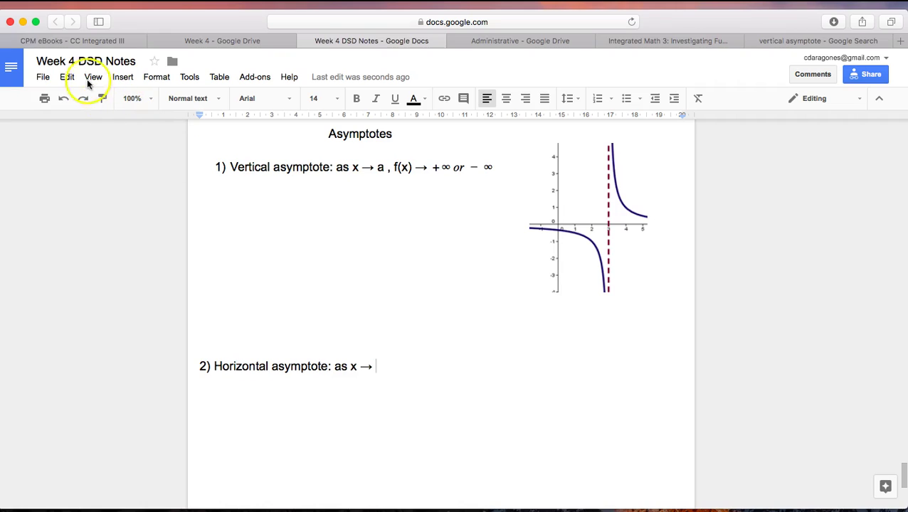
{"action": "left_click", "coordinate": [123, 77]}
{"action": "left_click", "coordinate": [140, 136]}
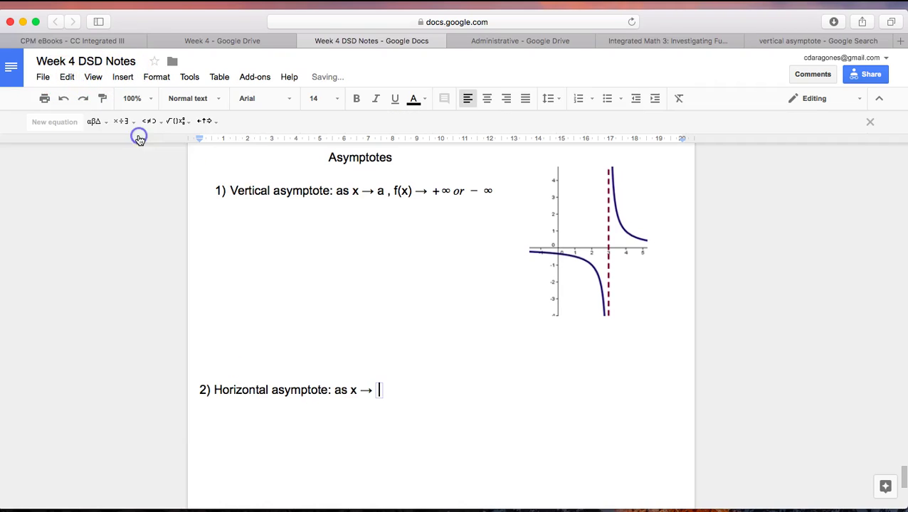
{"action": "left_click", "coordinate": [131, 122]}
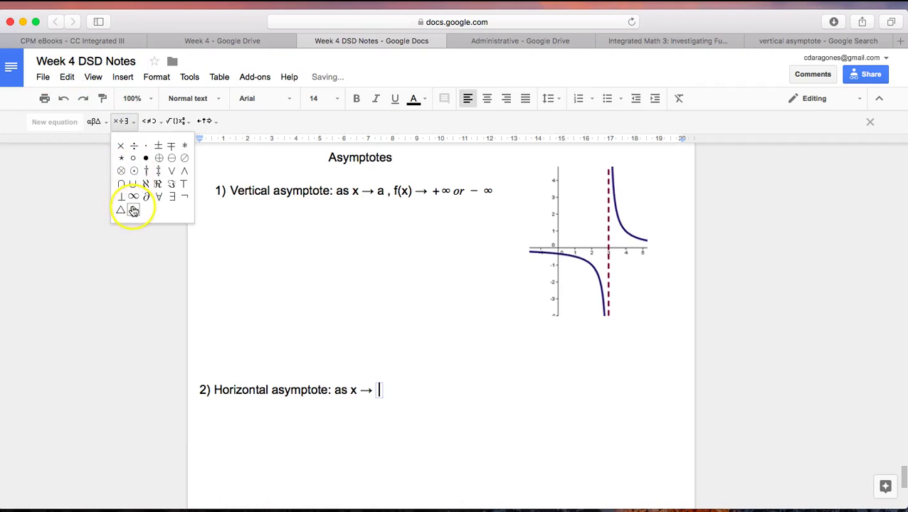
{"action": "left_click", "coordinate": [138, 192]}
{"action": "left_click", "coordinate": [122, 123]}
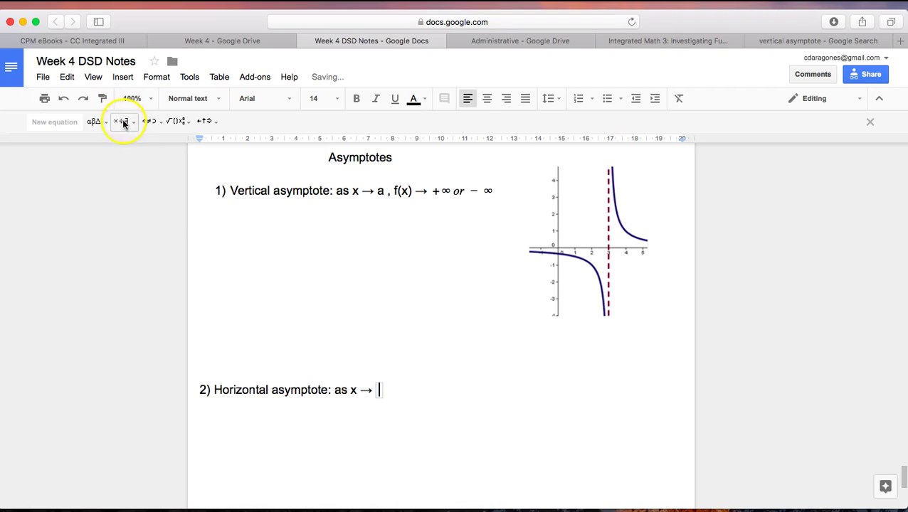
{"action": "left_click", "coordinate": [135, 200]}
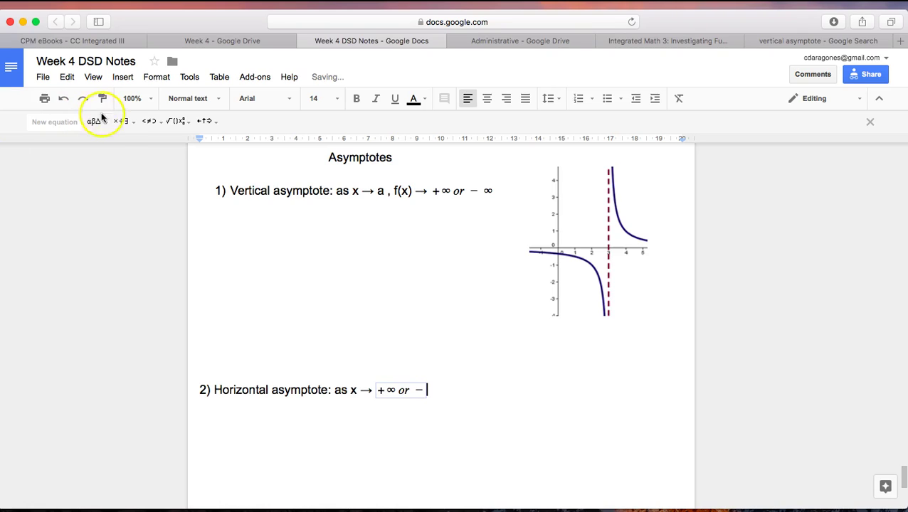
{"action": "left_click", "coordinate": [120, 122]}
{"action": "left_click", "coordinate": [131, 198]}
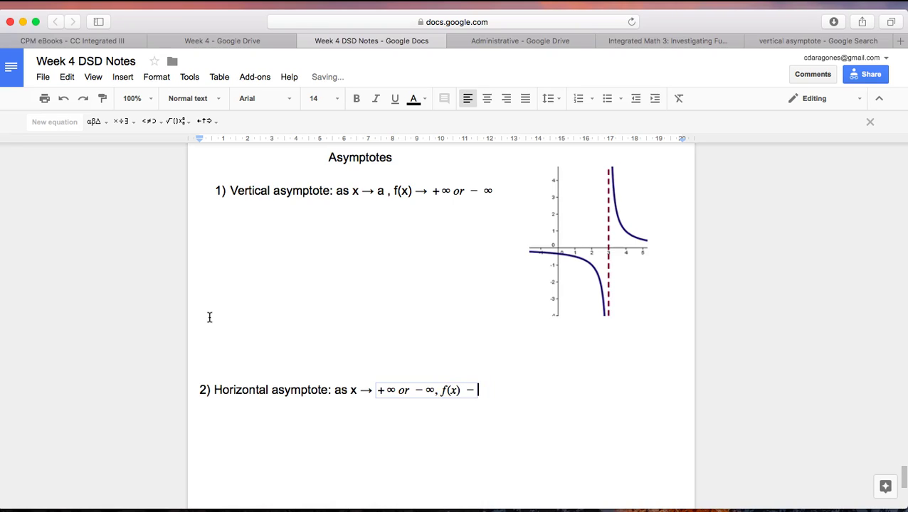
{"action": "key", "text": "Right"}
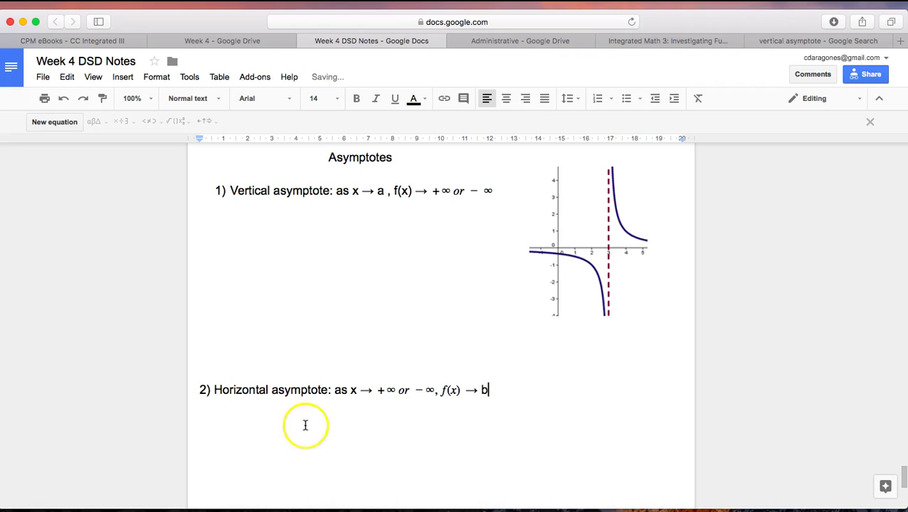
{"action": "scroll", "coordinate": [410, 377], "scroll_direction": "down", "scroll_amount": 1}
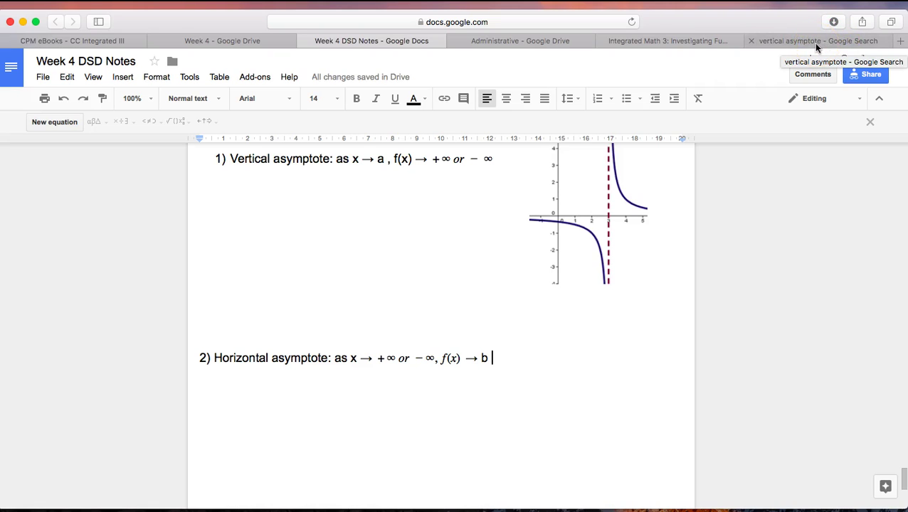
Change the Google image search from vertical to "horizontal asymptote" and run it.
{"action": "left_click", "coordinate": [815, 44]}
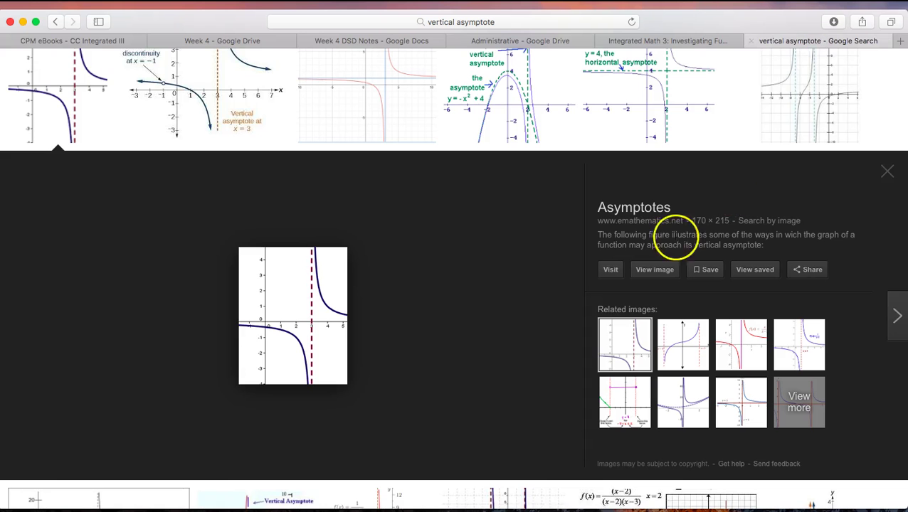
{"action": "scroll", "coordinate": [712, 220], "scroll_direction": "up", "scroll_amount": 5}
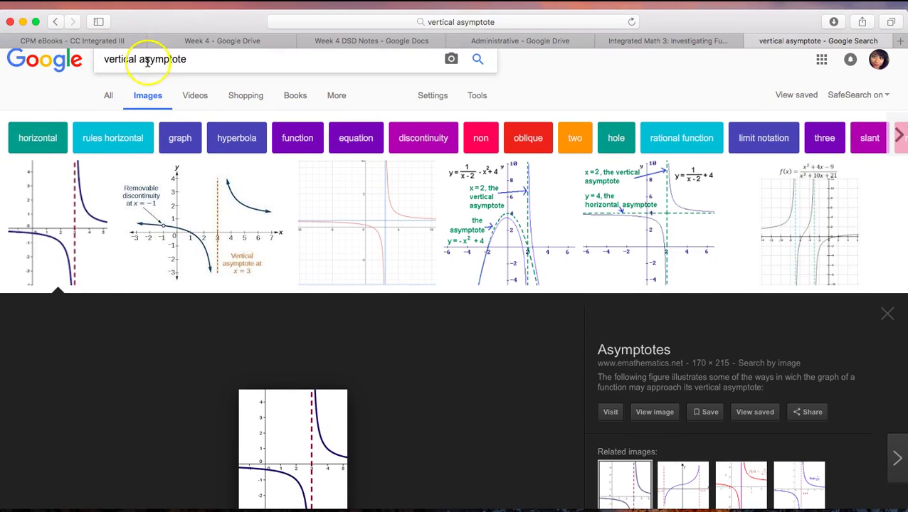
{"action": "left_click_drag", "start_coordinate": [137, 59], "coordinate": [54, 44]}
{"action": "type", "text": "horizontal"}
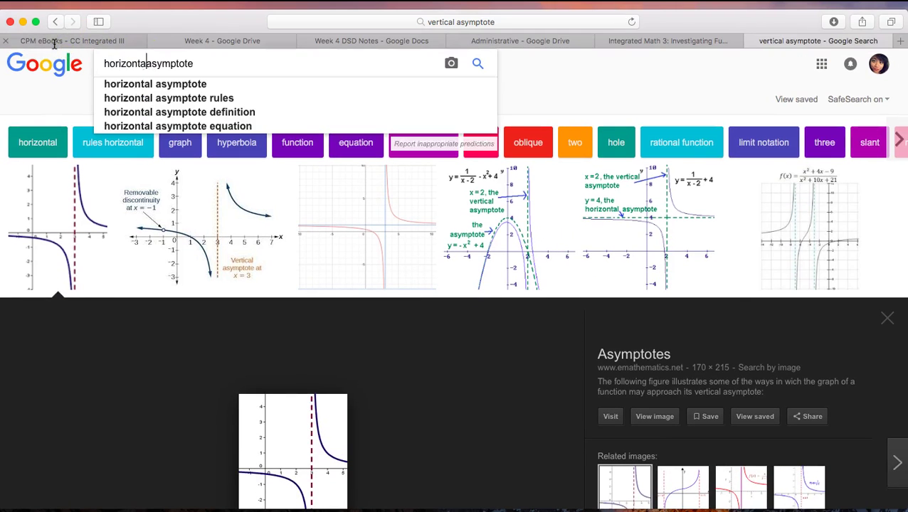
{"action": "key", "text": "Return"}
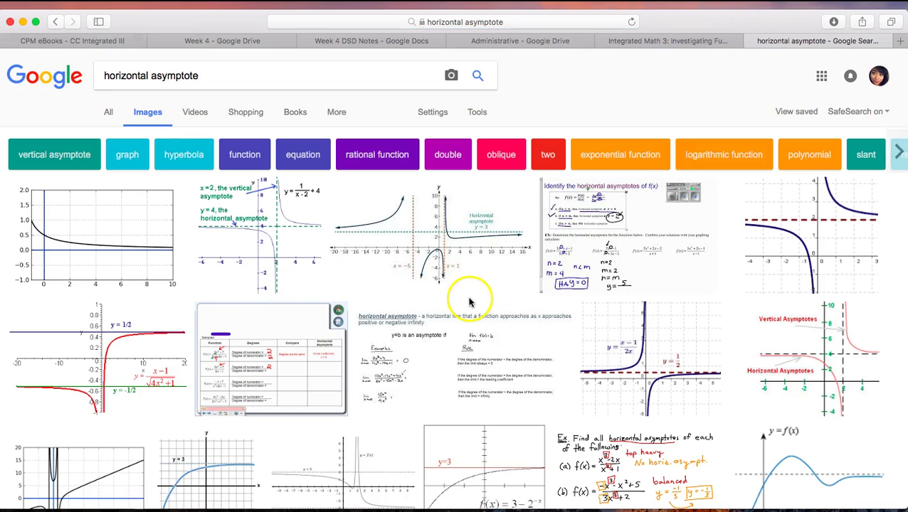
Copy the emathematics.net graph image with the dashed horizontal asymptote at y = 2 from the image results.
{"action": "left_click", "coordinate": [802, 200]}
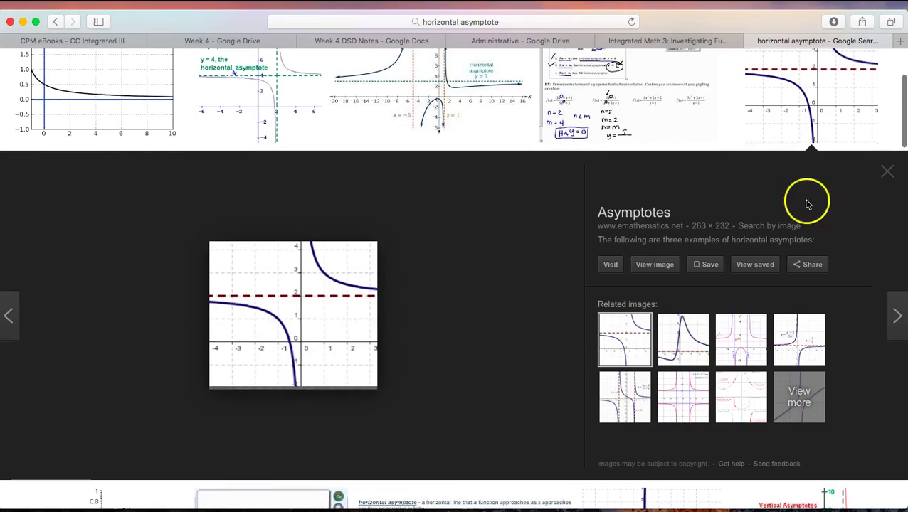
{"action": "right_click", "coordinate": [300, 321]}
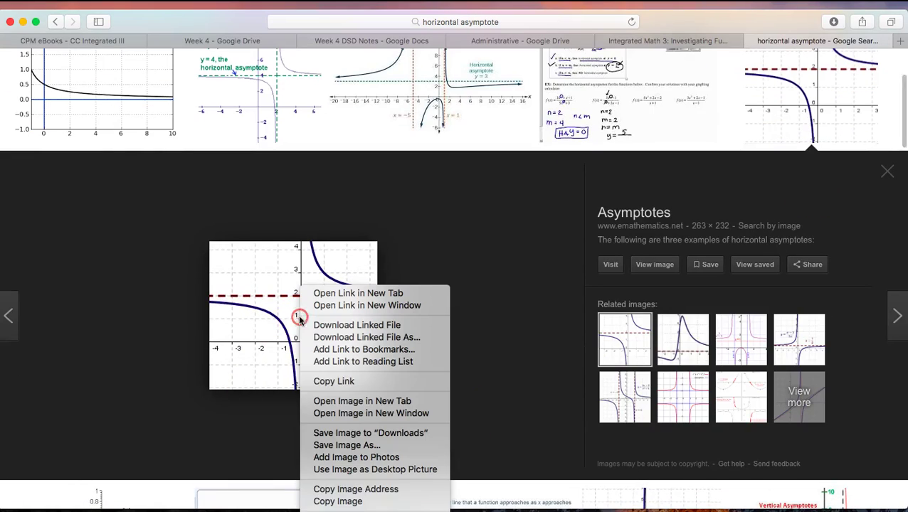
{"action": "left_click", "coordinate": [354, 501]}
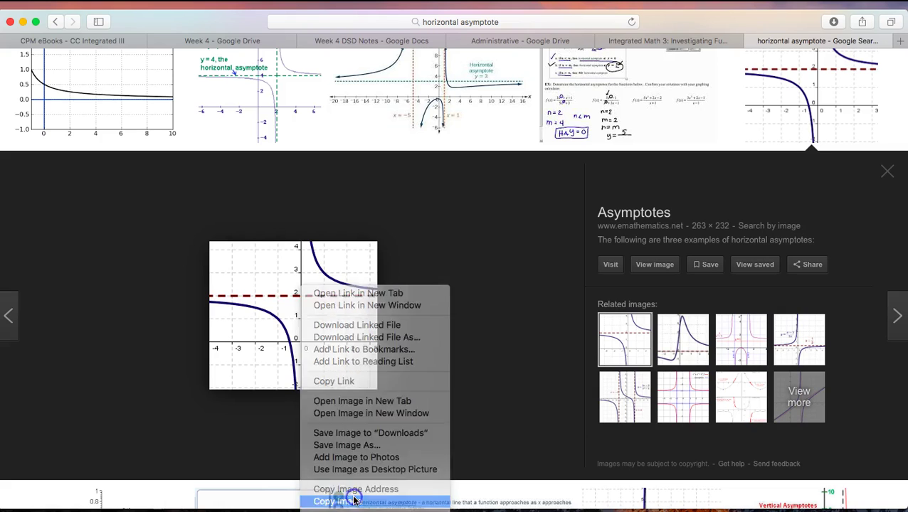
Paste the copied graph after the horizontal asymptote line in the Week 4 DSD Notes document.
{"action": "left_click", "coordinate": [214, 42]}
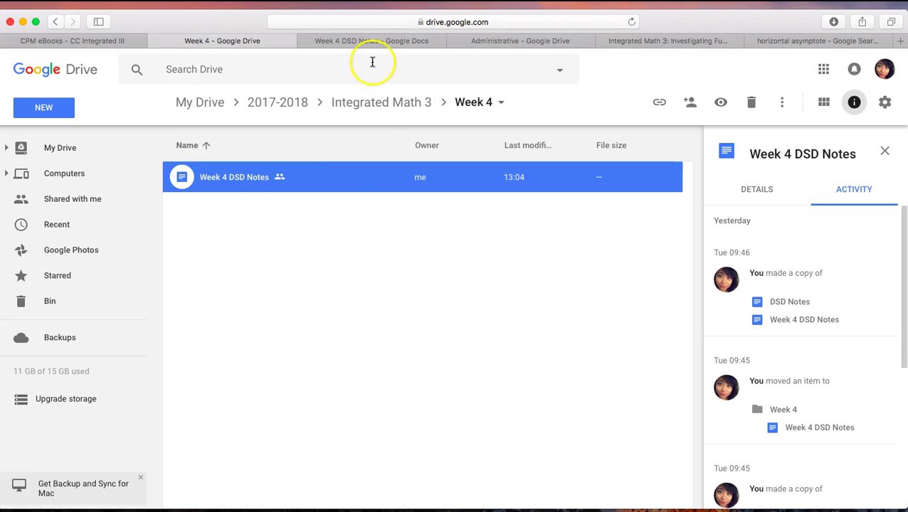
{"action": "left_click", "coordinate": [363, 41]}
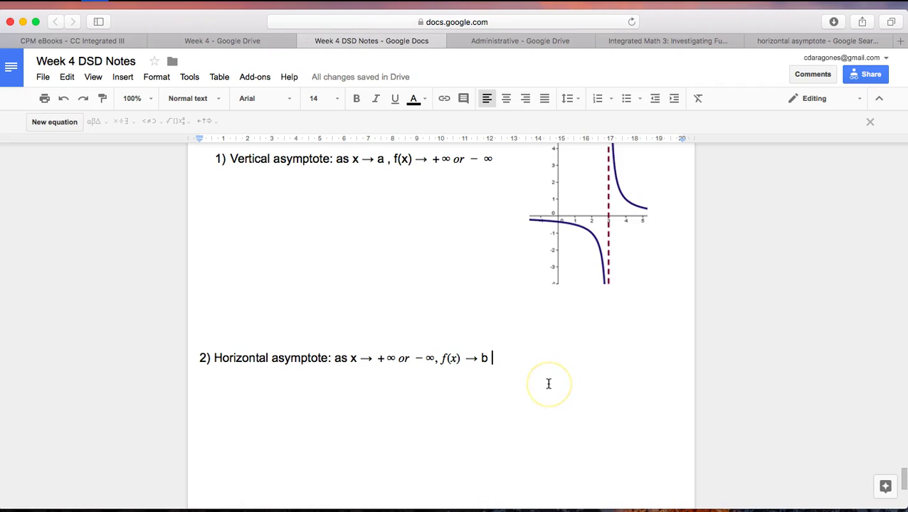
{"action": "key", "text": "super+v"}
Set the horizontal asymptote graph to wrap text, shrink it slightly, and place it to the right of its definition.
{"action": "left_click", "coordinate": [356, 377]}
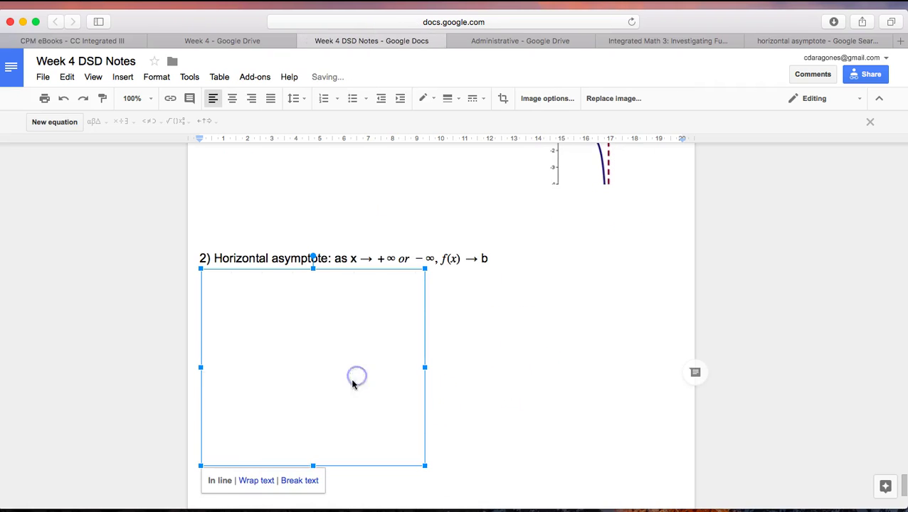
{"action": "left_click", "coordinate": [269, 480]}
{"action": "left_click_drag", "start_coordinate": [320, 354], "coordinate": [535, 311]}
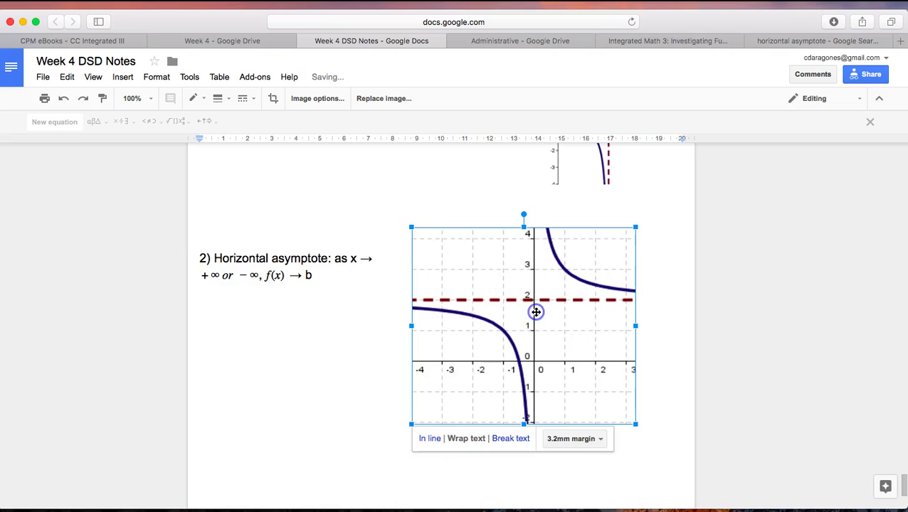
{"action": "left_click_drag", "start_coordinate": [411, 228], "coordinate": [431, 244]}
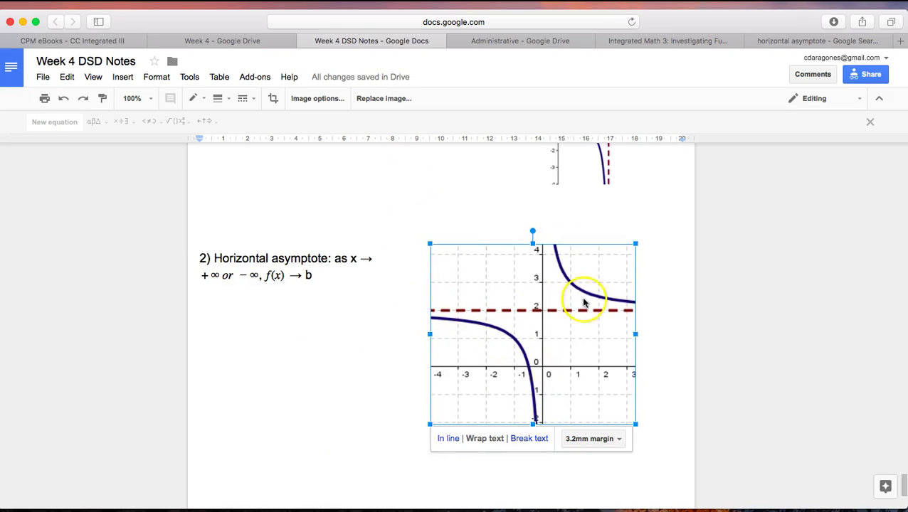
{"action": "left_click_drag", "start_coordinate": [583, 258], "coordinate": [594, 229]}
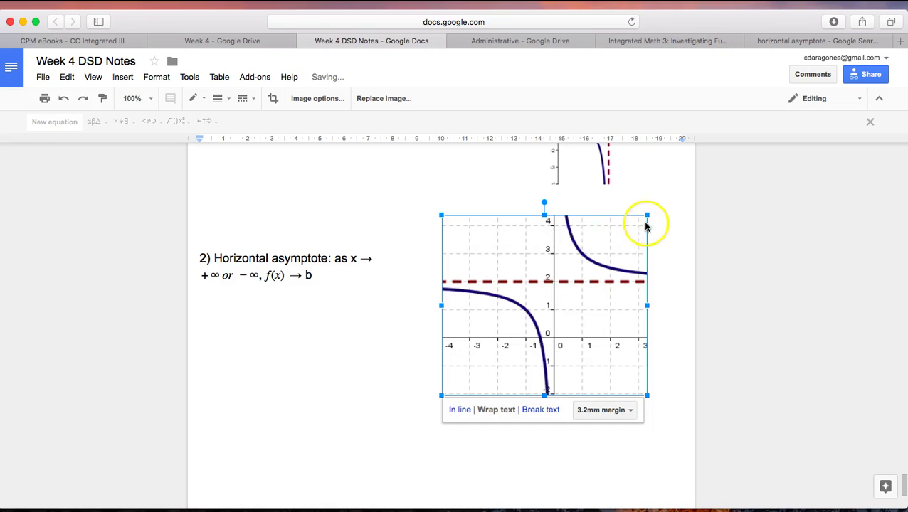
{"action": "left_click_drag", "start_coordinate": [647, 216], "coordinate": [638, 223]}
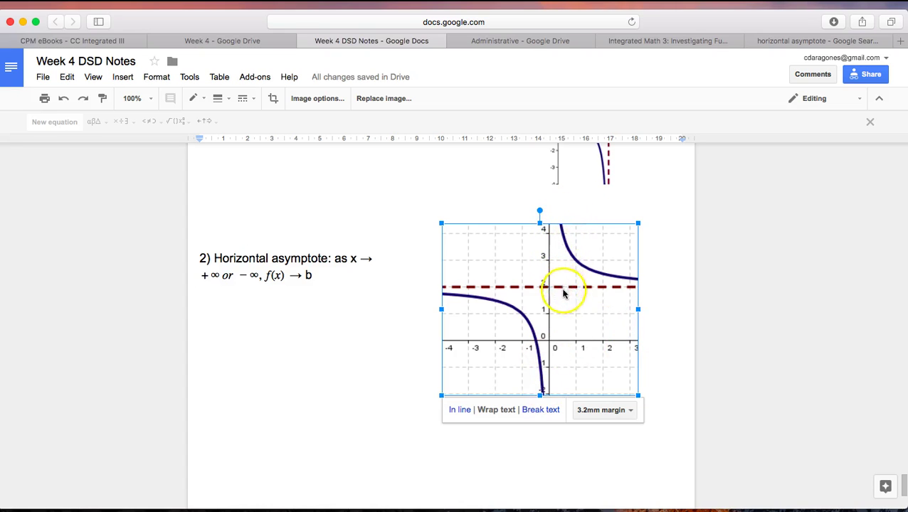
{"action": "left_click", "coordinate": [536, 323]}
{"action": "left_click_drag", "start_coordinate": [536, 323], "coordinate": [552, 315]}
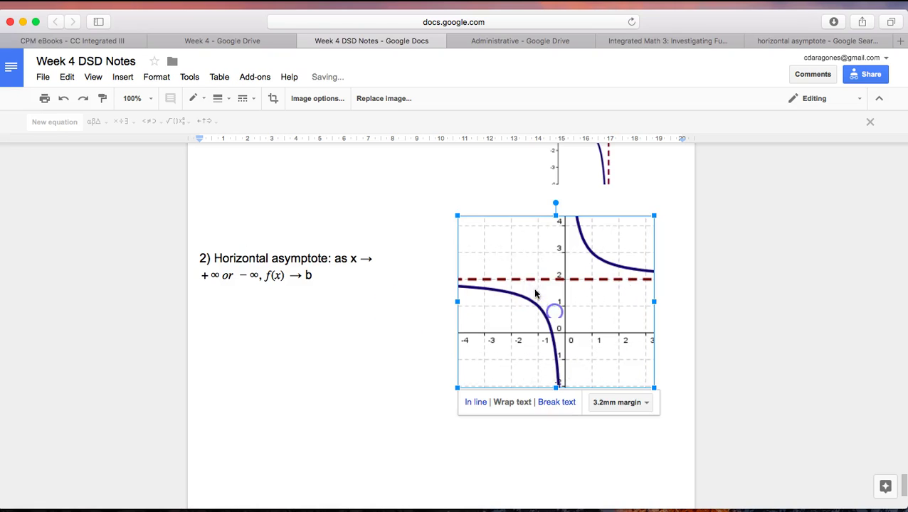
Shrink the horizontal asymptote graph further and move it toward the page's right margin so its definition fits on one line.
{"action": "left_click_drag", "start_coordinate": [456, 216], "coordinate": [491, 241]}
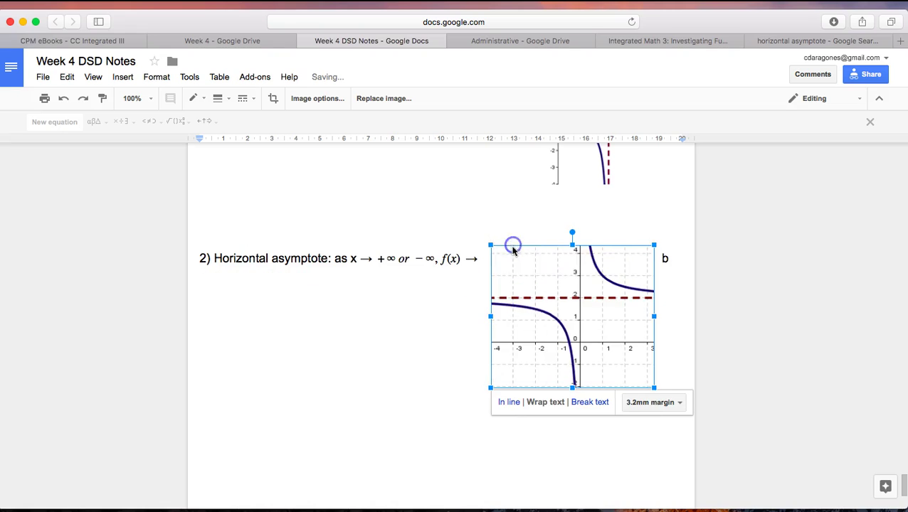
{"action": "left_click_drag", "start_coordinate": [559, 296], "coordinate": [589, 277]}
{"action": "scroll", "coordinate": [509, 239], "scroll_direction": "up", "scroll_amount": 5}
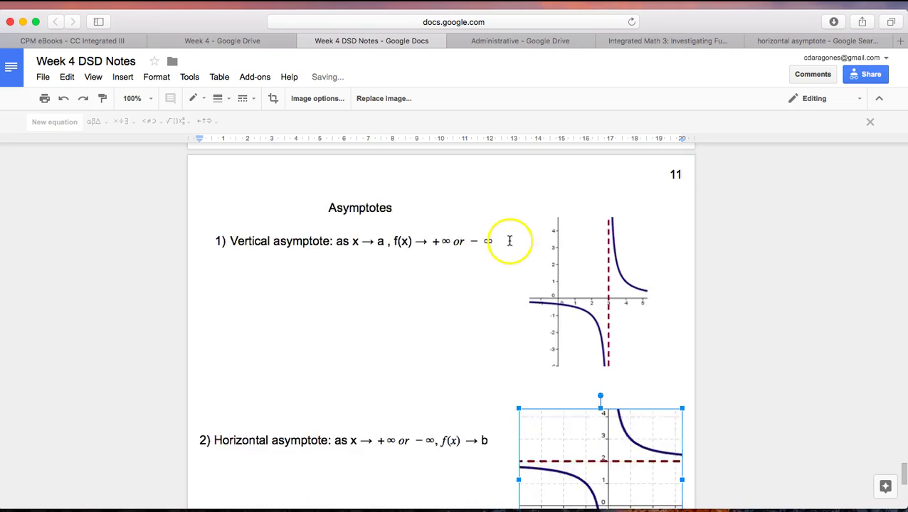
{"action": "scroll", "coordinate": [551, 316], "scroll_direction": "down", "scroll_amount": 5}
{"action": "scroll", "coordinate": [550, 317], "scroll_direction": "down", "scroll_amount": 2}
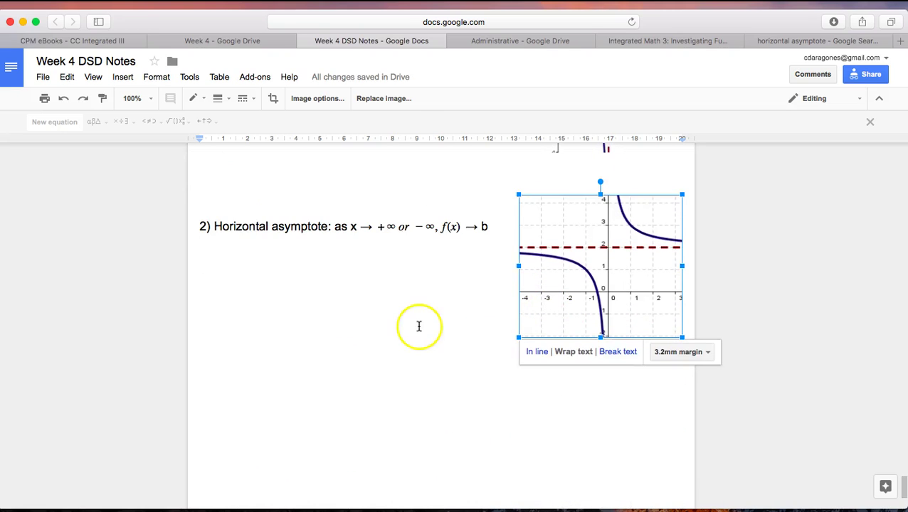
{"action": "left_click", "coordinate": [419, 326]}
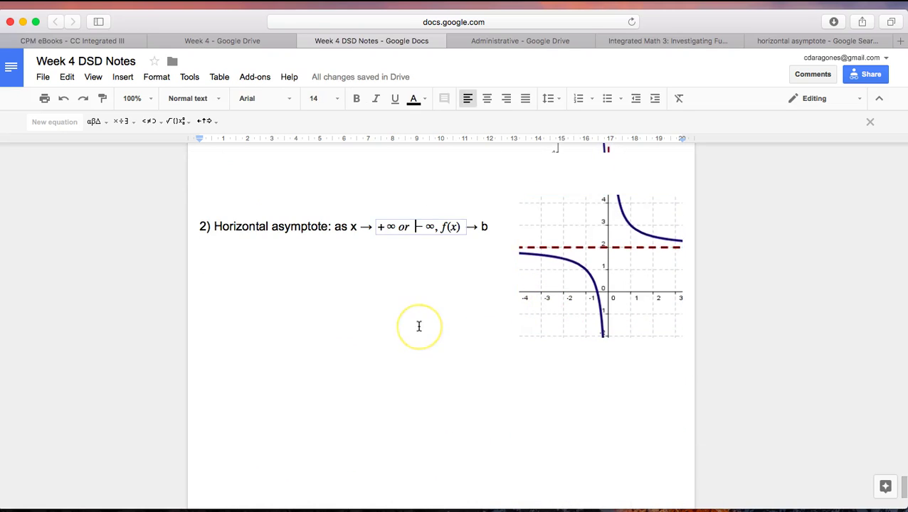
Place the text cursor at the end of the horizontal asymptote definition and review both definitions with their graphs.
{"action": "left_click", "coordinate": [373, 368]}
{"action": "left_click", "coordinate": [374, 314]}
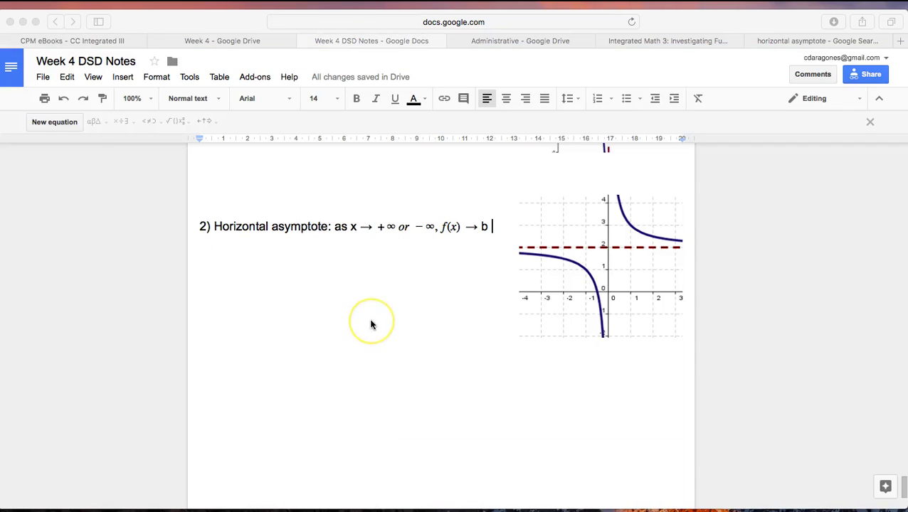
{"action": "left_click", "coordinate": [384, 273]}
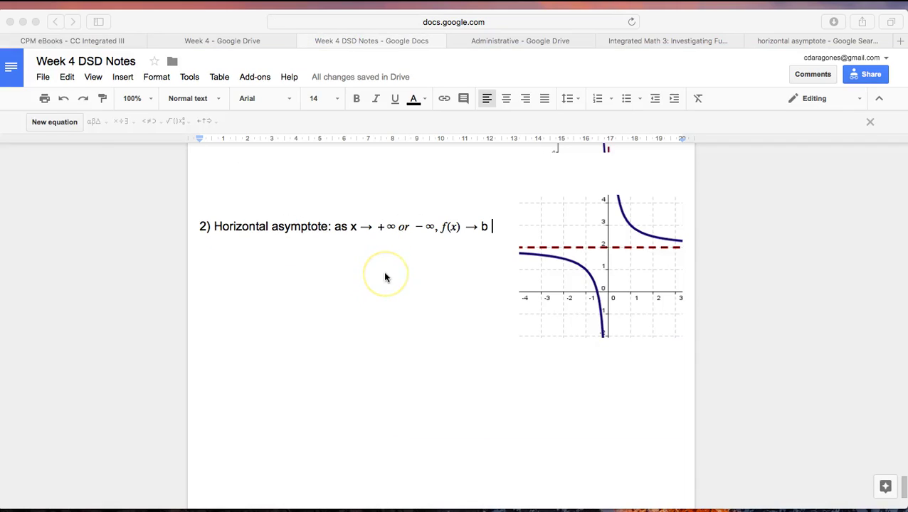
{"action": "scroll", "coordinate": [384, 277], "scroll_direction": "up", "scroll_amount": 3}
{"action": "scroll", "coordinate": [384, 277], "scroll_direction": "up", "scroll_amount": 3}
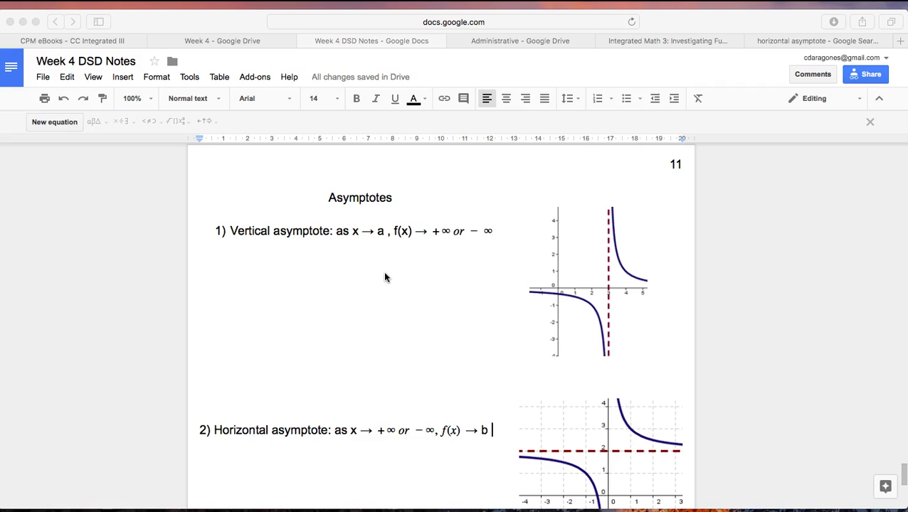